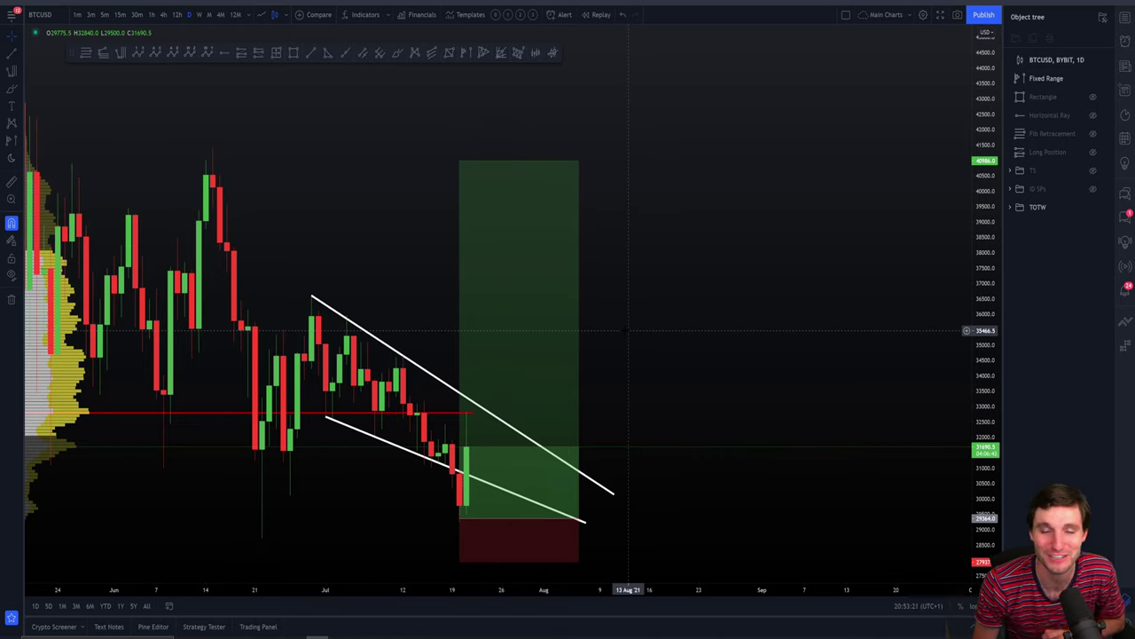
Step: Switch to Discord and open the original full-size swing trade chart posted in the bitcoin-ta channel
{"action": "scroll", "coordinate": [669, 325], "scroll_direction": "up", "scroll_amount": 2}
{"action": "left_click_drag", "start_coordinate": [694, 326], "coordinate": [713, 322]}
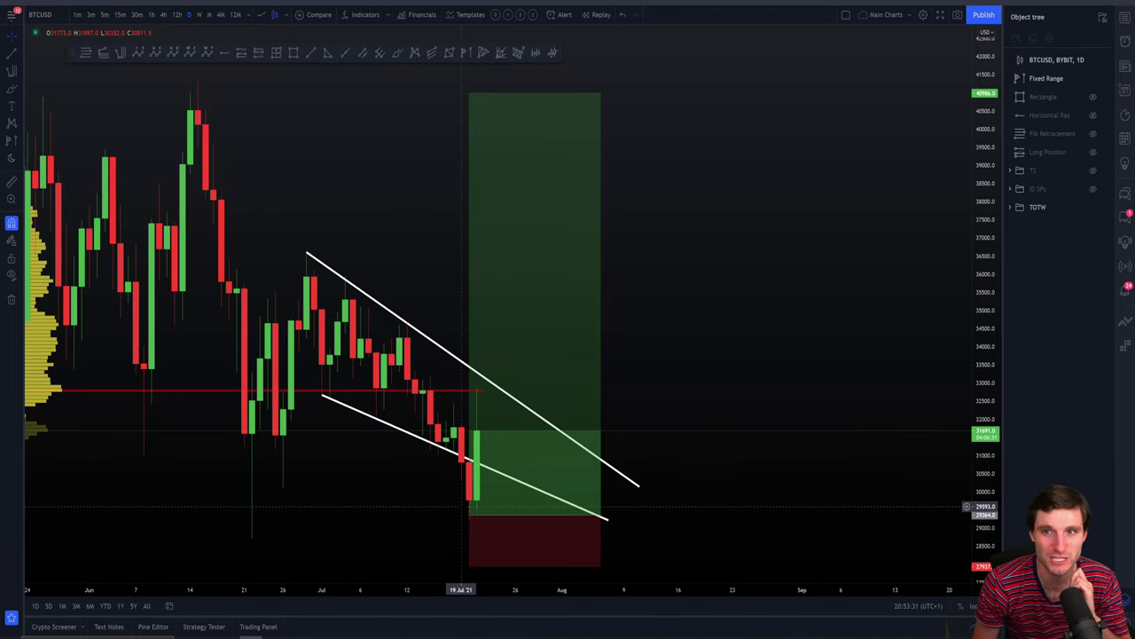
{"action": "key", "text": "alt+Tab"}
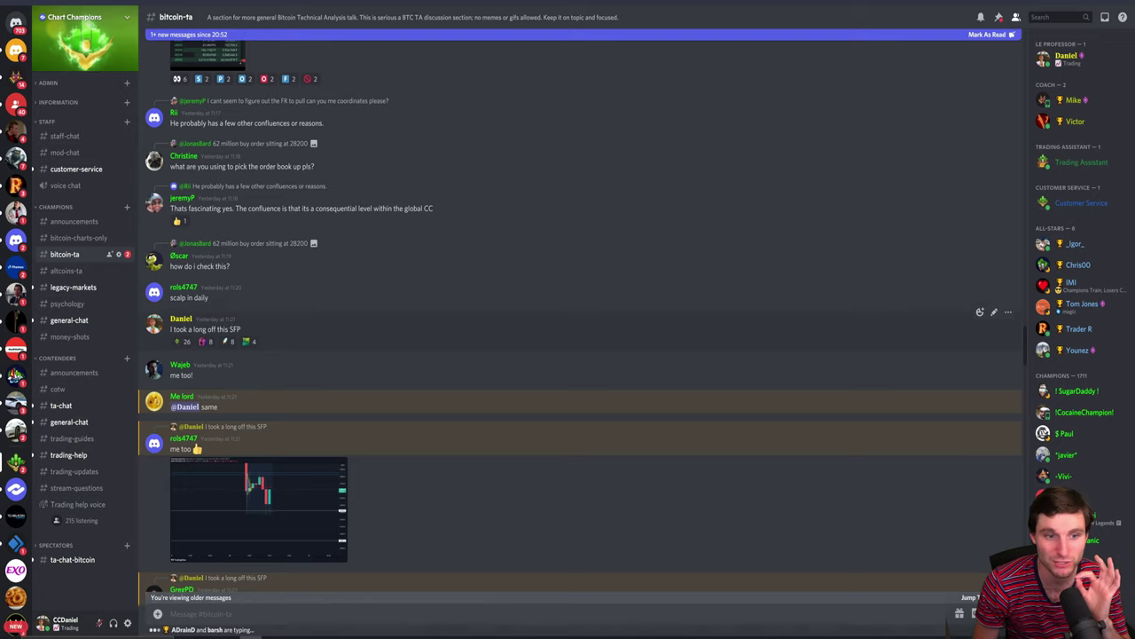
{"action": "key", "text": "Escape"}
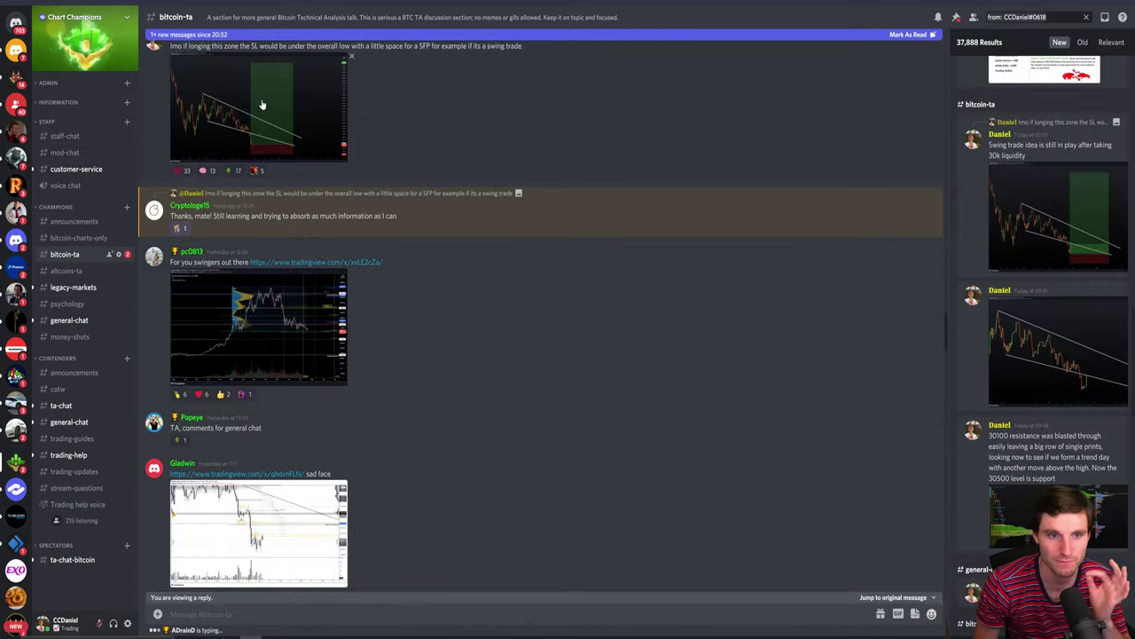
{"action": "left_click", "coordinate": [261, 104]}
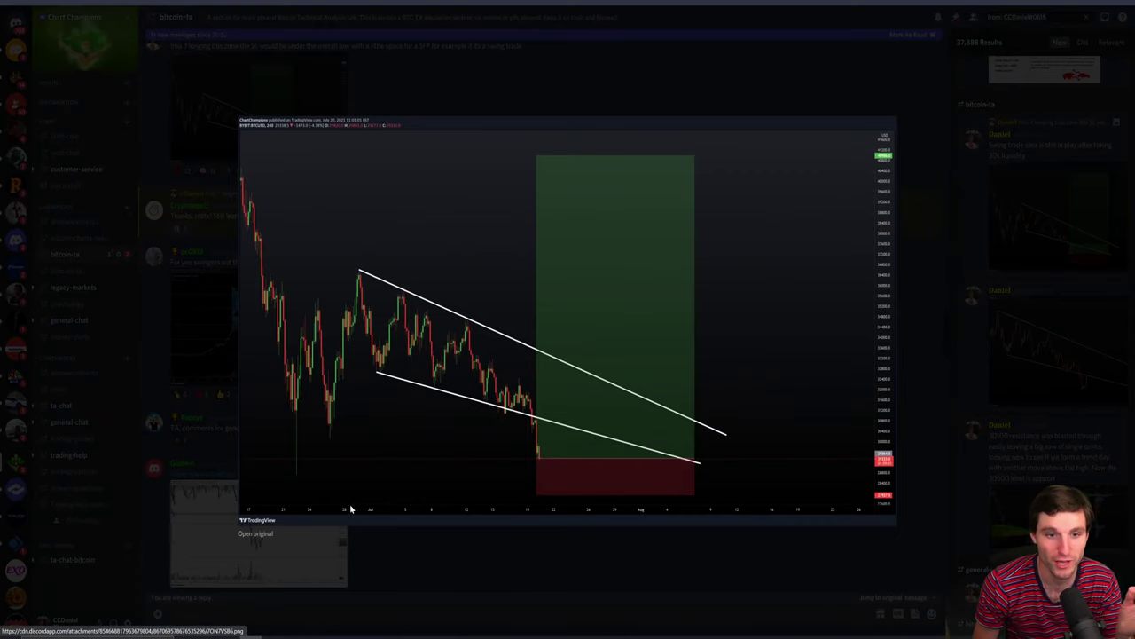
{"action": "left_click", "coordinate": [262, 532]}
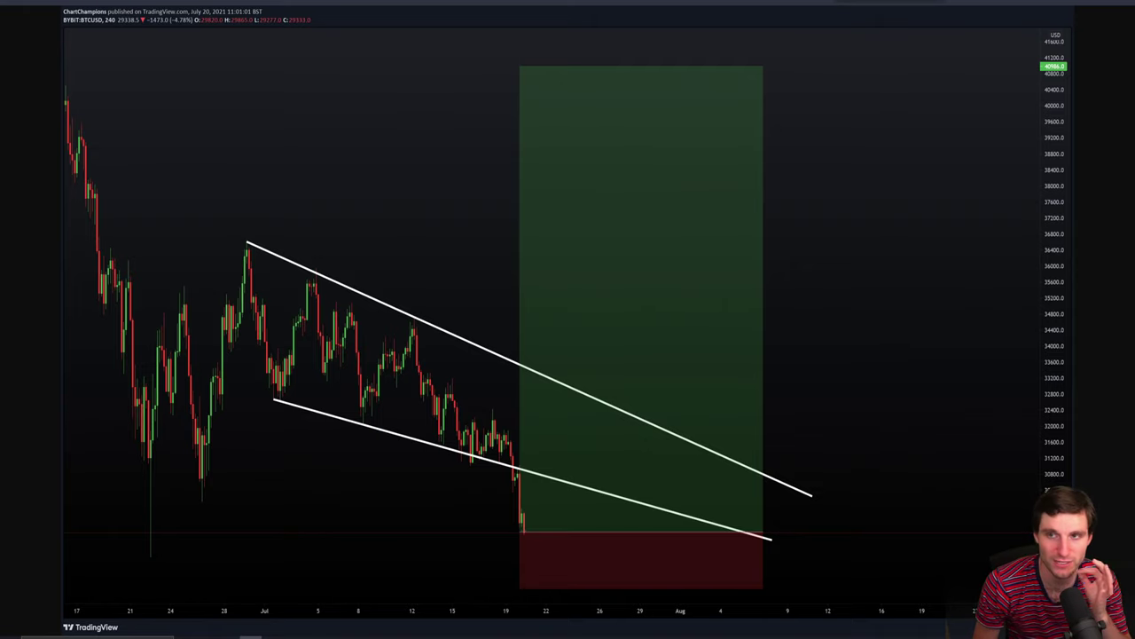
Step: Leave the full-size chart image and switch from Discord back to the TradingView chart
{"action": "key", "text": "alt+Tab"}
{"action": "left_click", "coordinate": [557, 85]}
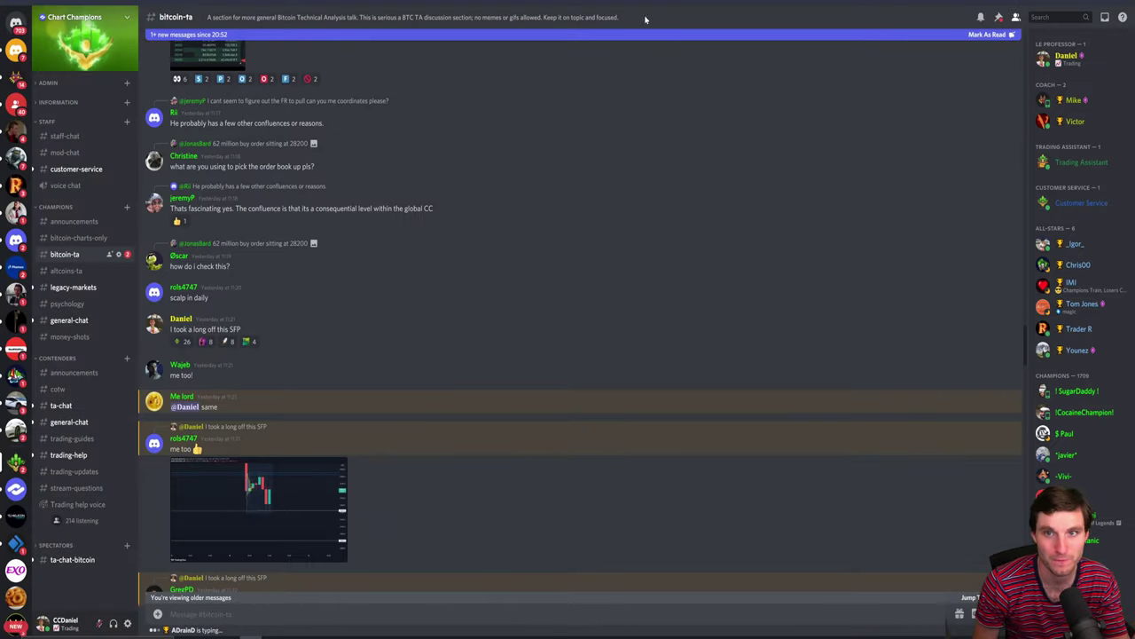
{"action": "key", "text": "alt+Tab"}
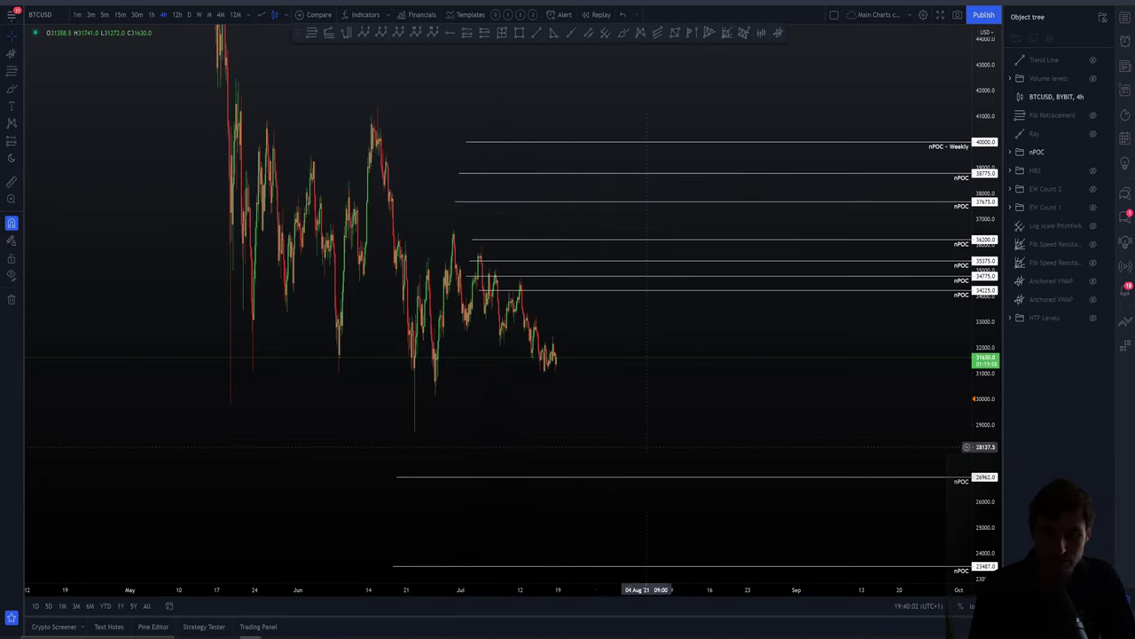
Step: Brush a projected price path from the latest candle, dipping to about 30000 and rising to about 41400 in early August
{"action": "left_click_drag", "start_coordinate": [652, 99], "coordinate": [672, 110]}
{"action": "scroll", "coordinate": [672, 110], "scroll_direction": "up", "scroll_amount": 3}
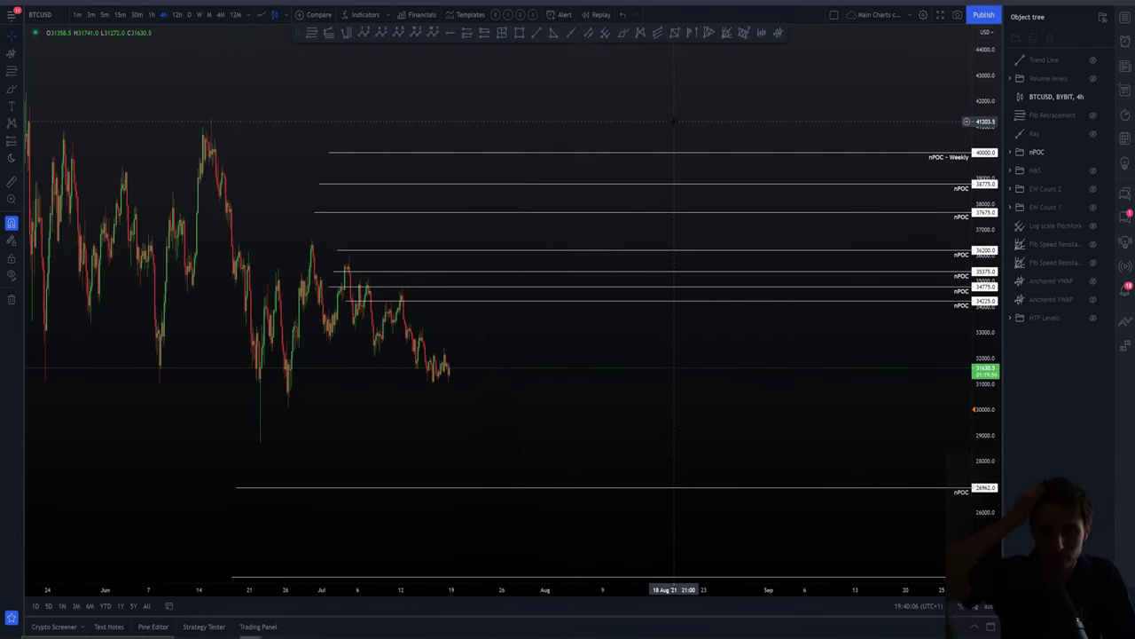
{"action": "left_click_drag", "start_coordinate": [585, 104], "coordinate": [773, 103]}
{"action": "scroll", "coordinate": [773, 104], "scroll_direction": "up", "scroll_amount": 2}
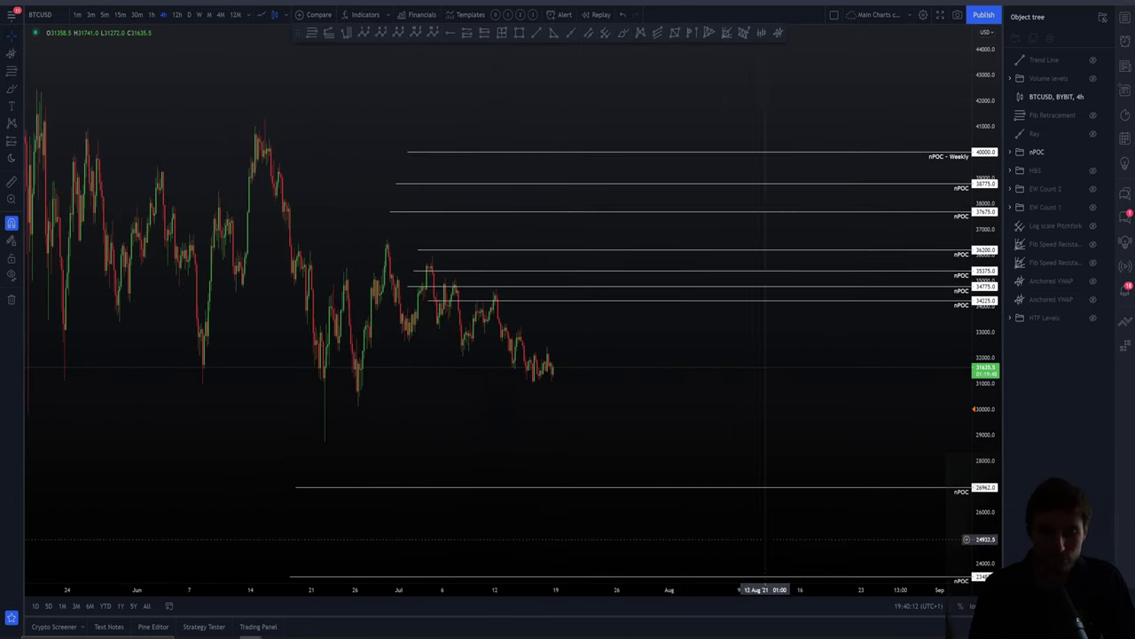
{"action": "left_click", "coordinate": [623, 32]}
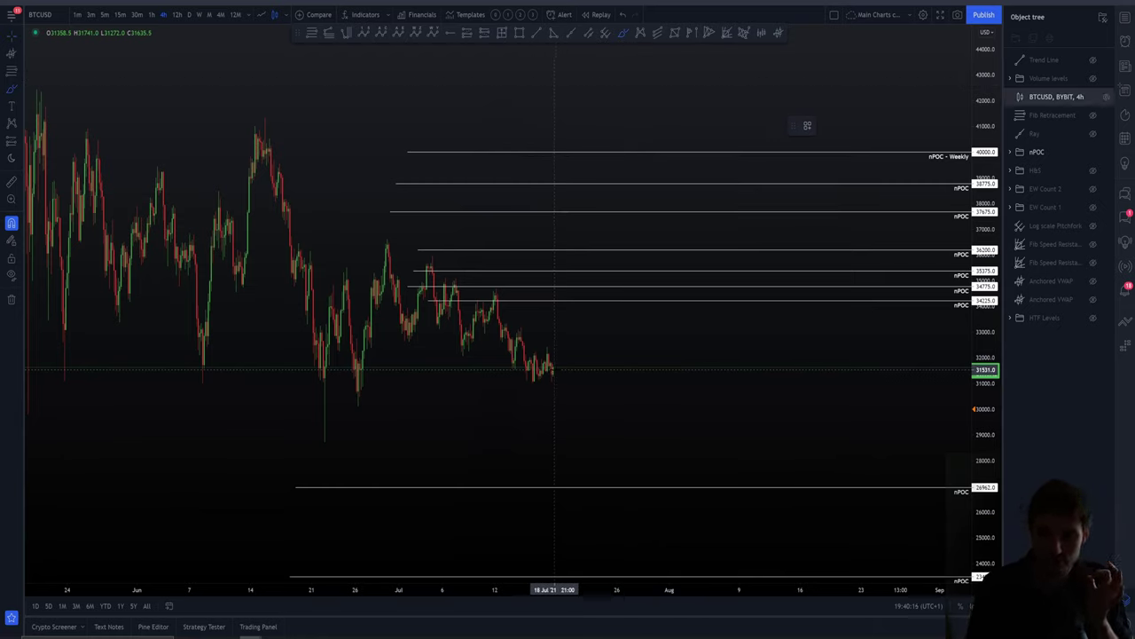
{"action": "mouse_move", "coordinate": [554, 365]}
{"action": "left_mouse_down"}
{"action": "mouse_move", "coordinate": [570, 399]}
{"action": "mouse_move", "coordinate": [598, 401]}
{"action": "mouse_move", "coordinate": [658, 271]}
{"action": "mouse_move", "coordinate": [664, 216]}
{"action": "mouse_move", "coordinate": [702, 126]}
{"action": "left_mouse_up"}
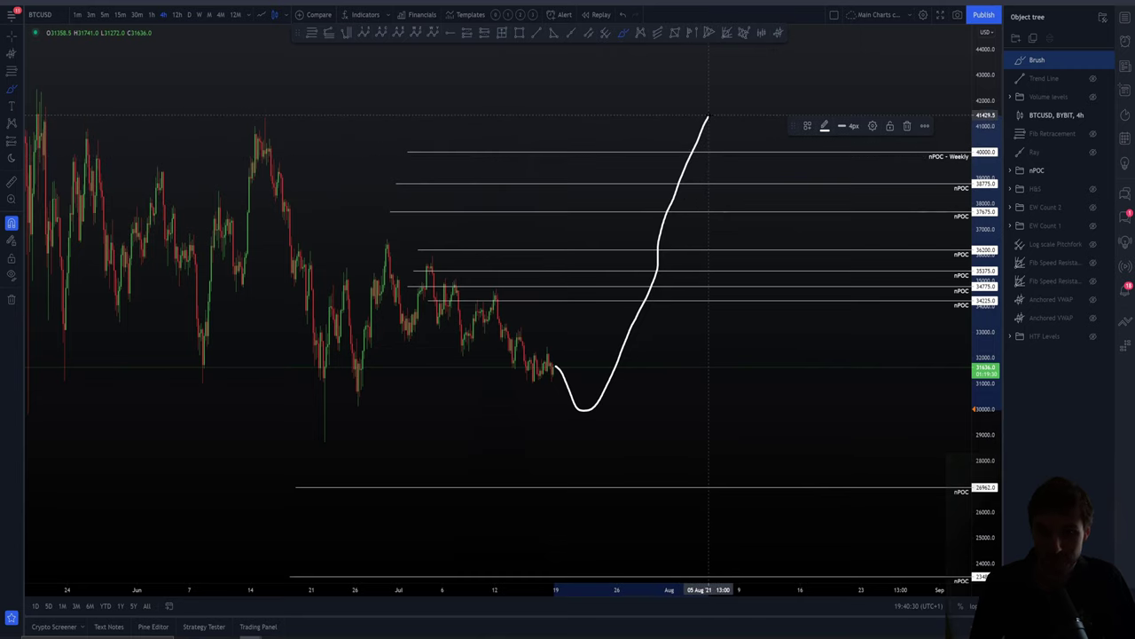
{"action": "scroll", "coordinate": [834, 382], "scroll_direction": "down", "scroll_amount": 2}
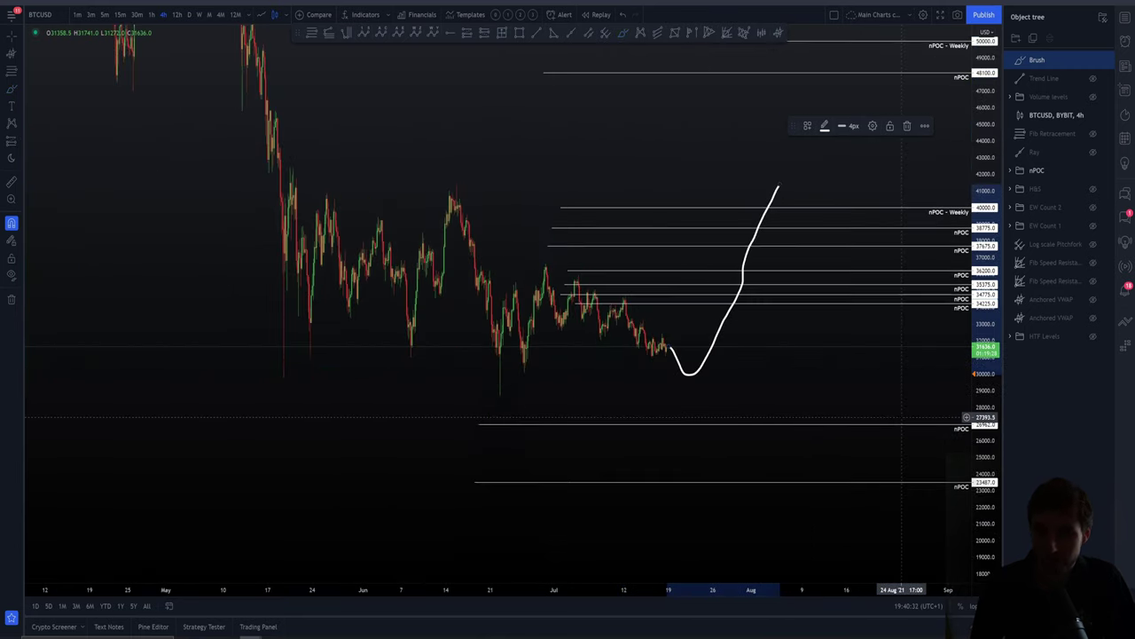
{"action": "left_click_drag", "start_coordinate": [902, 416], "coordinate": [811, 476]}
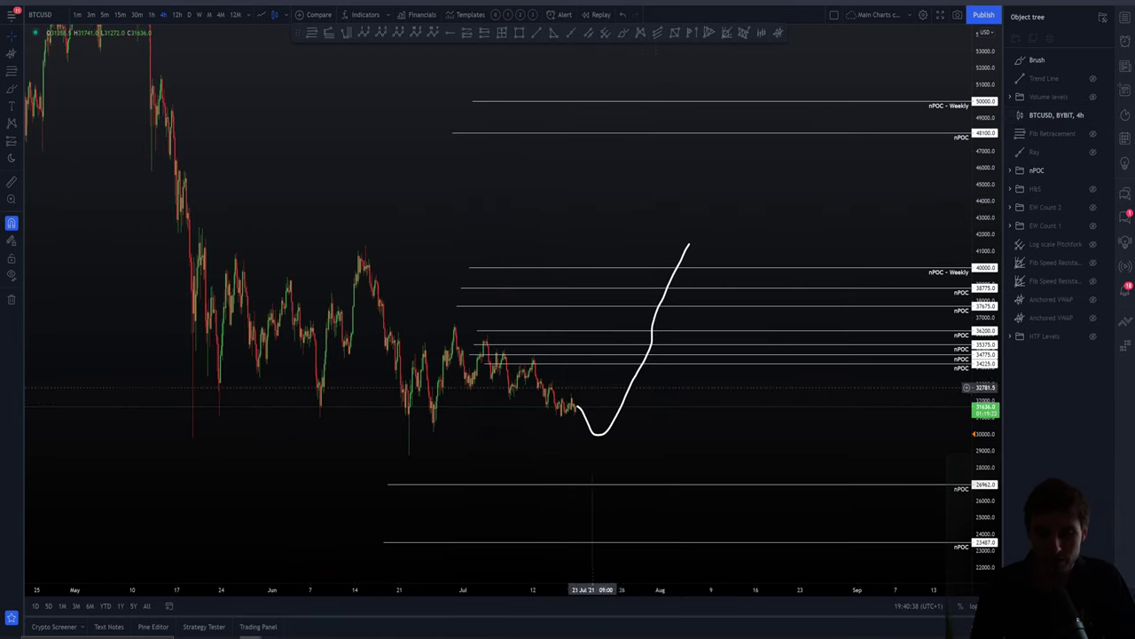
{"action": "scroll", "coordinate": [604, 404], "scroll_direction": "up", "scroll_amount": 3}
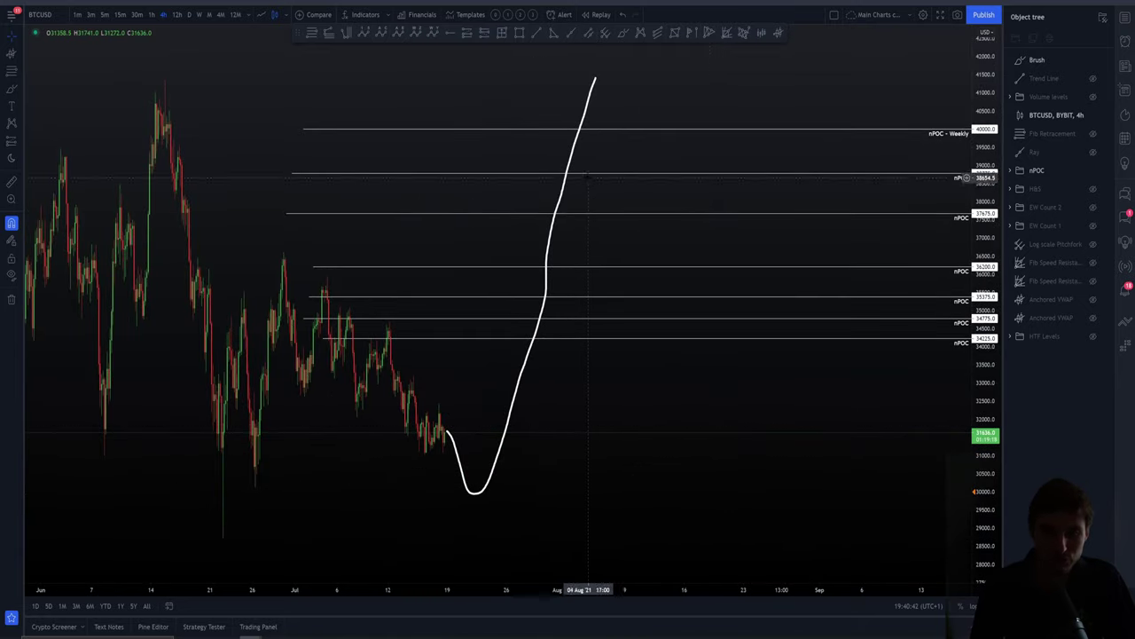
{"action": "scroll", "coordinate": [811, 458], "scroll_direction": "left", "scroll_amount": 3}
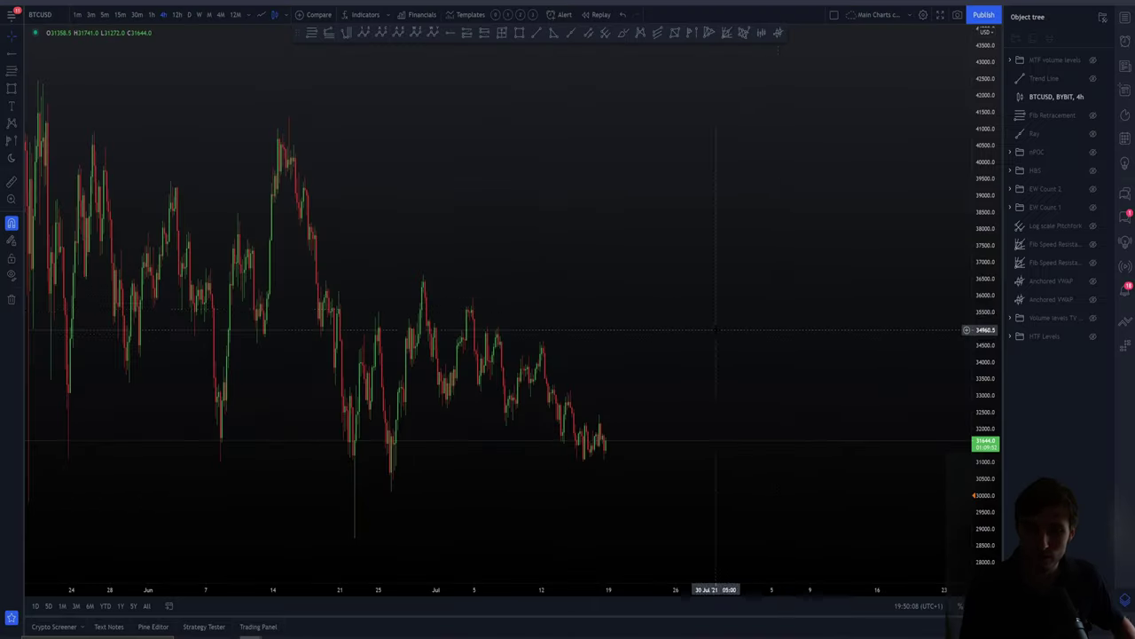
Step: Draw two descending trend lines forming a wedge, one from the 29 Jun high at 36605.5, the other from the 1 Jul low at 32668.5
{"action": "scroll", "coordinate": [836, 322], "scroll_direction": "up", "scroll_amount": 3}
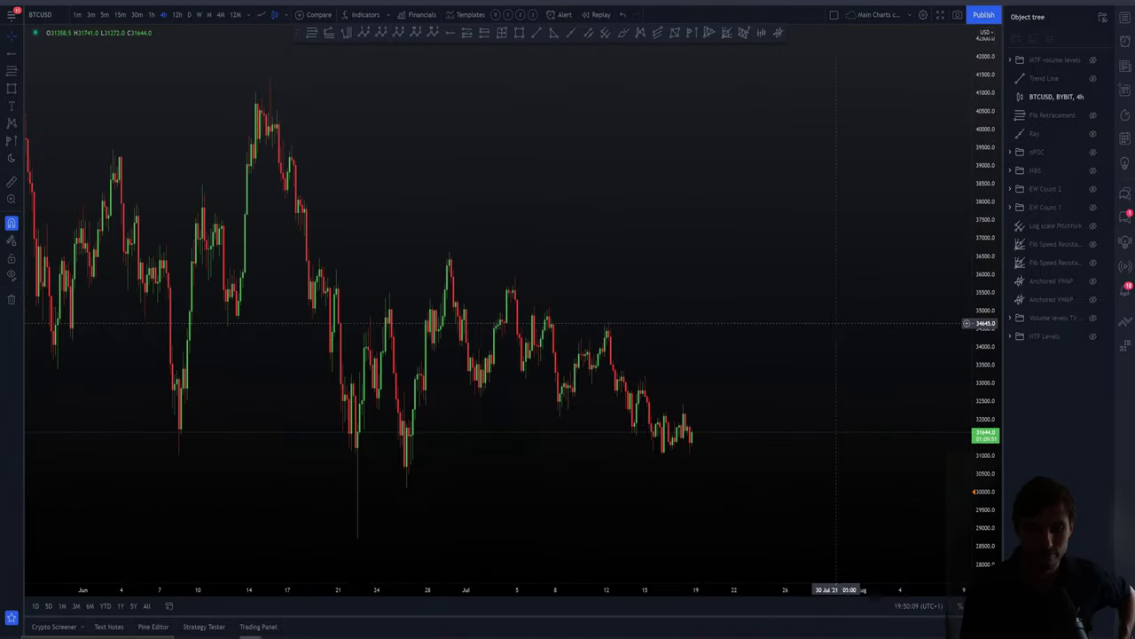
{"action": "scroll", "coordinate": [836, 322], "scroll_direction": "up", "scroll_amount": 2}
{"action": "left_click_drag", "start_coordinate": [836, 322], "coordinate": [740, 290]}
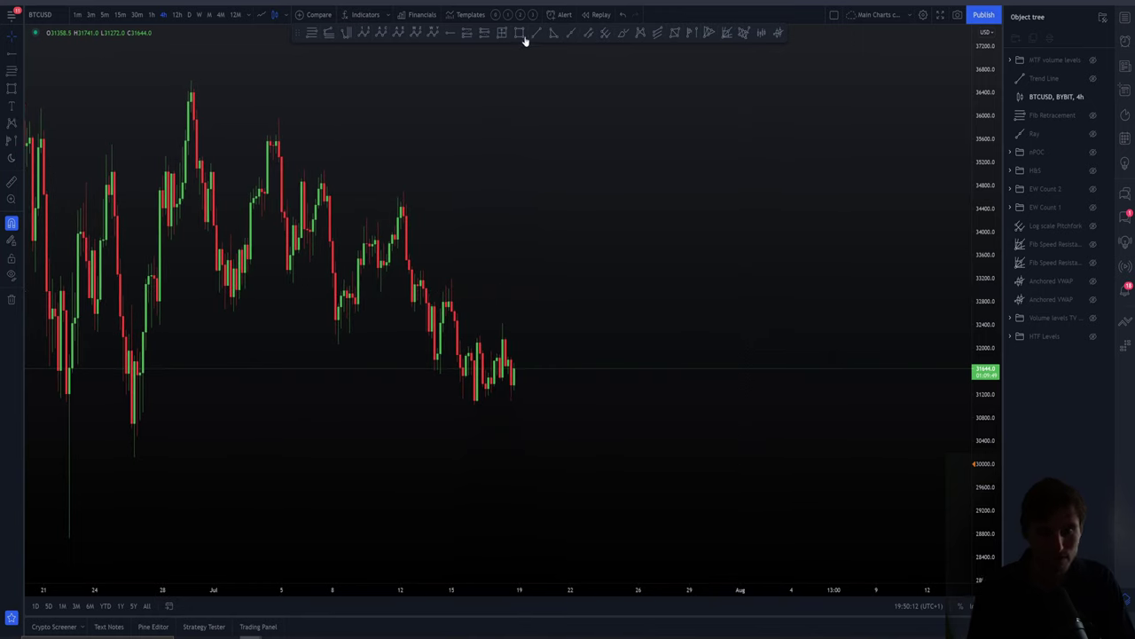
{"action": "left_click", "coordinate": [191, 83]}
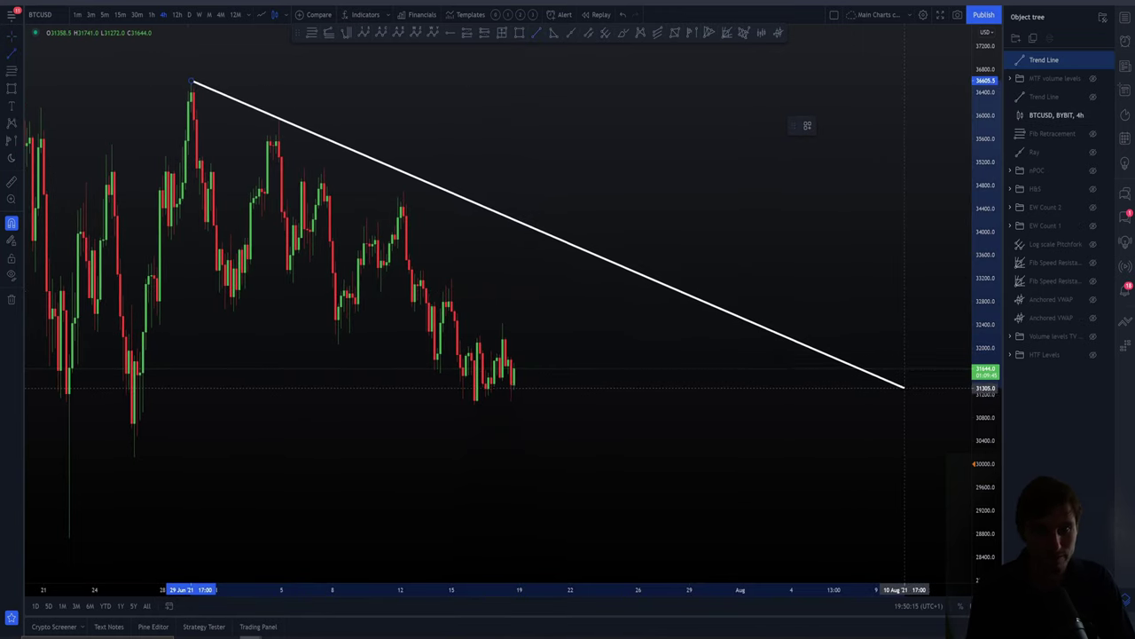
{"action": "left_click", "coordinate": [907, 388]}
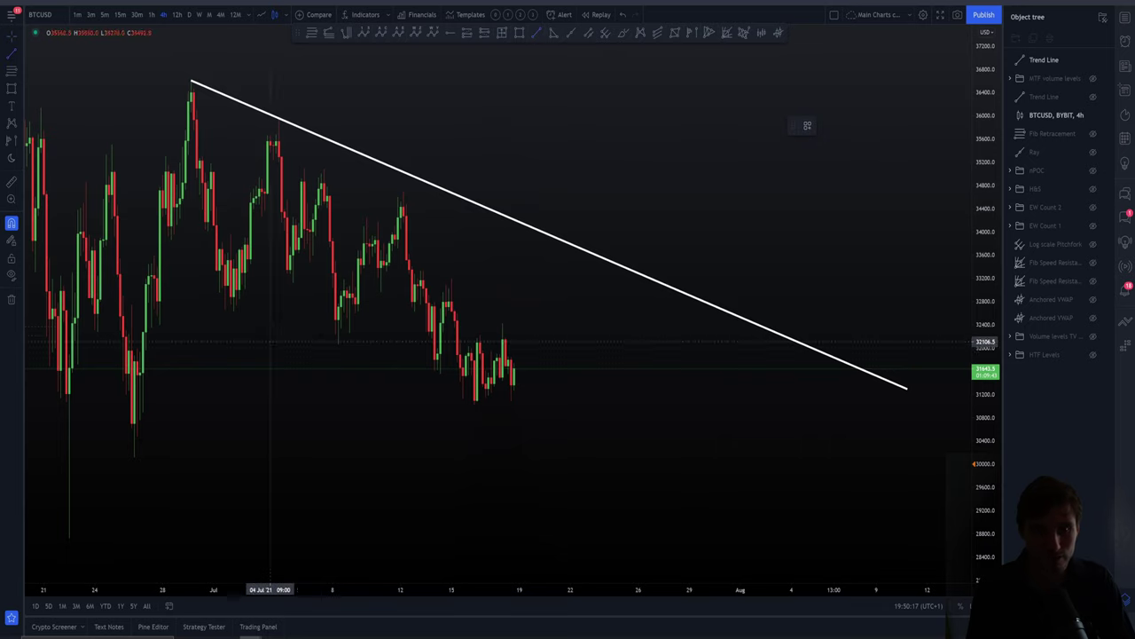
{"action": "left_click", "coordinate": [226, 309]}
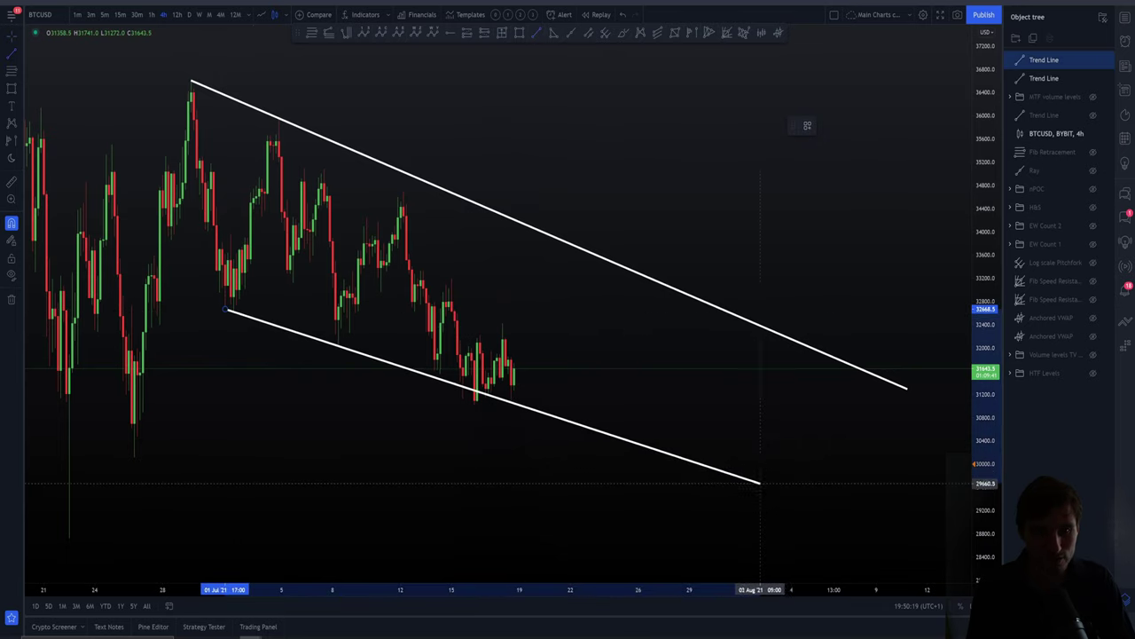
{"action": "left_click", "coordinate": [855, 512]}
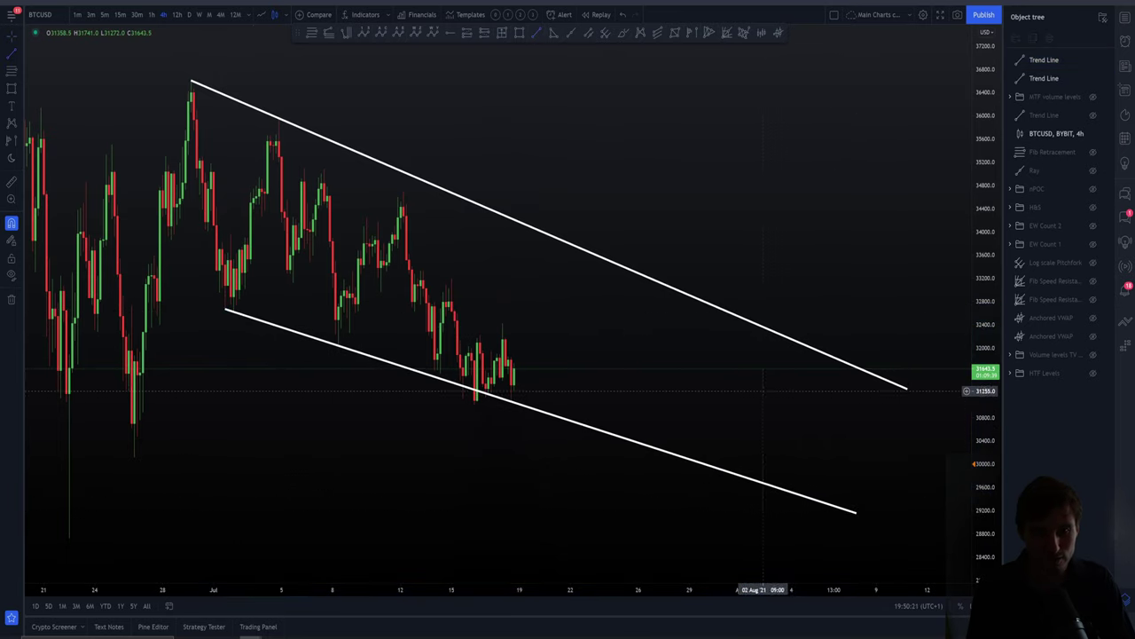
Step: Lower the far end of the wedge's upper trend line to about 30250 so it follows the highs more steeply
{"action": "left_click_drag", "start_coordinate": [906, 390], "coordinate": [907, 448]}
{"action": "scroll", "coordinate": [906, 448], "scroll_direction": "down", "scroll_amount": 3}
{"action": "scroll", "coordinate": [704, 259], "scroll_direction": "up", "scroll_amount": 5}
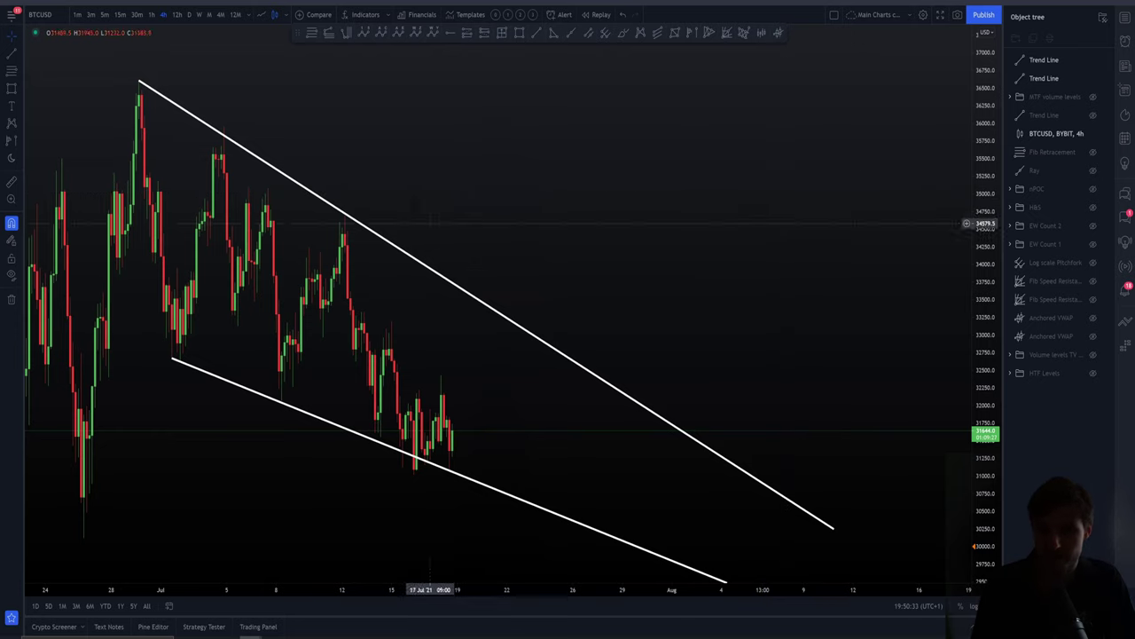
Step: Place a Long Position just after the latest candle with entry at about 31555 and raise its target to about 41954
{"action": "scroll", "coordinate": [674, 266], "scroll_direction": "down", "scroll_amount": 3}
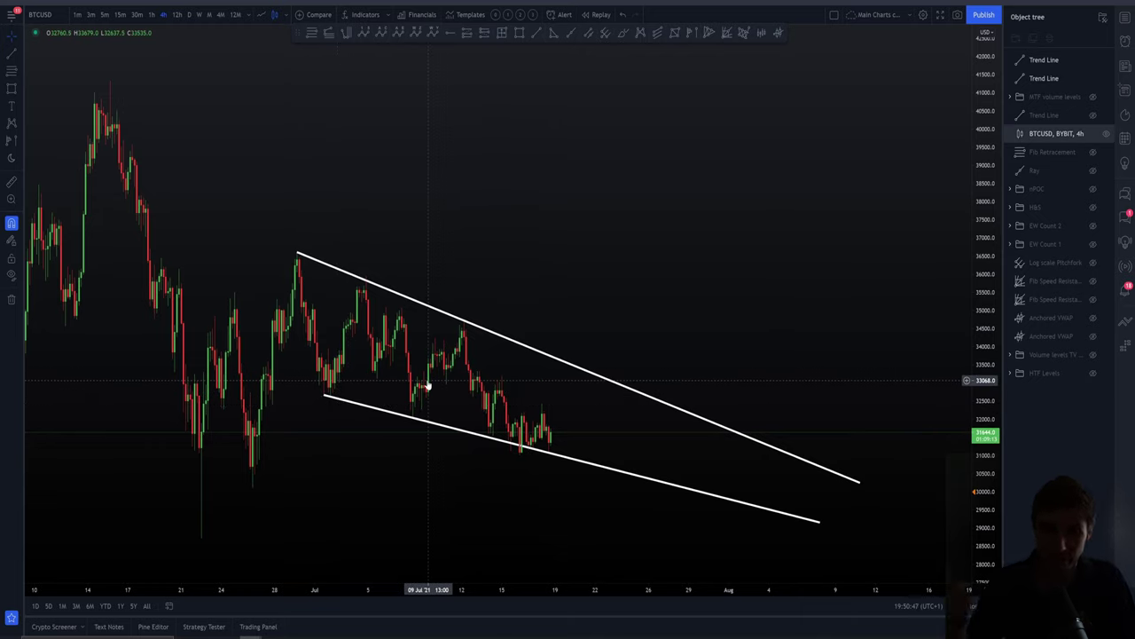
{"action": "scroll", "coordinate": [427, 384], "scroll_direction": "down", "scroll_amount": 5}
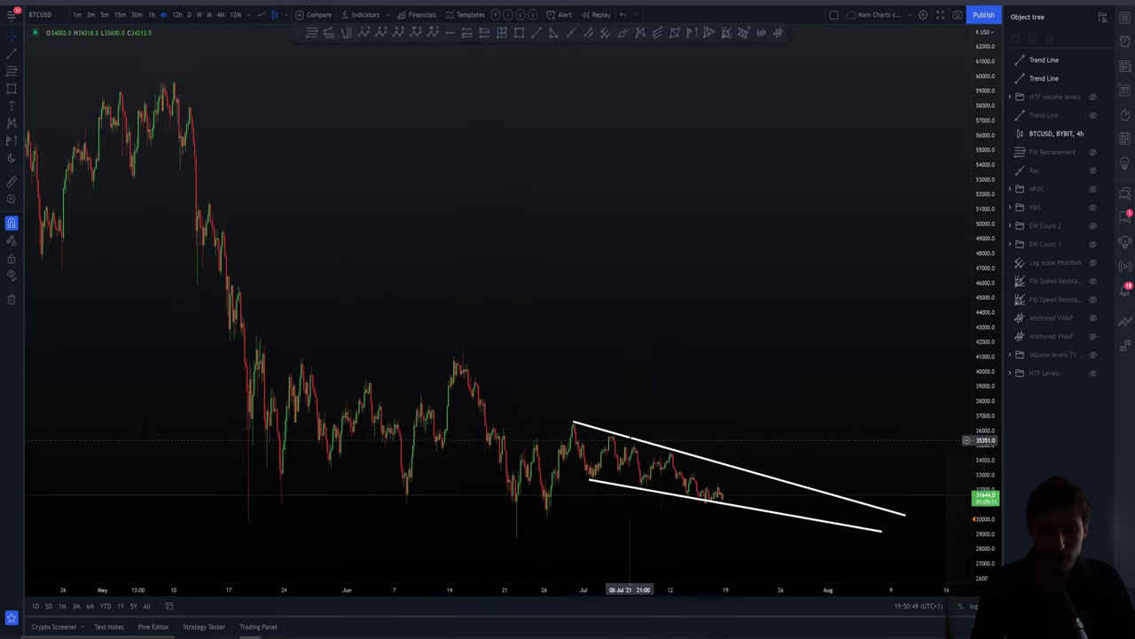
{"action": "left_click_drag", "start_coordinate": [798, 338], "coordinate": [588, 287]}
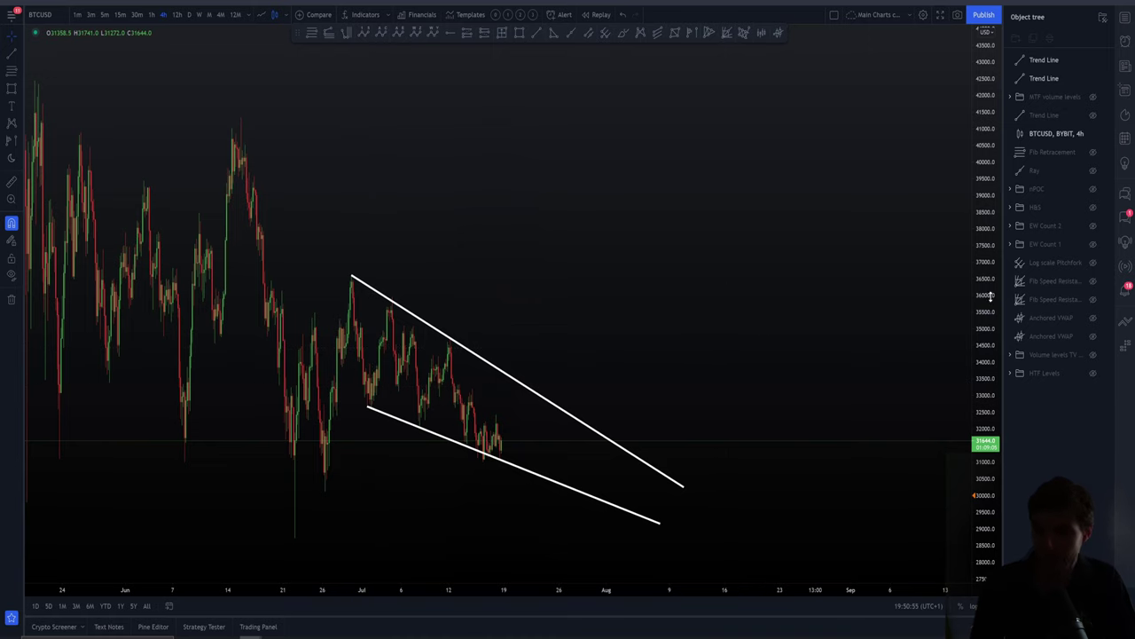
{"action": "scroll", "coordinate": [739, 317], "scroll_direction": "down", "scroll_amount": 1}
{"action": "scroll", "coordinate": [740, 316], "scroll_direction": "up", "scroll_amount": 1}
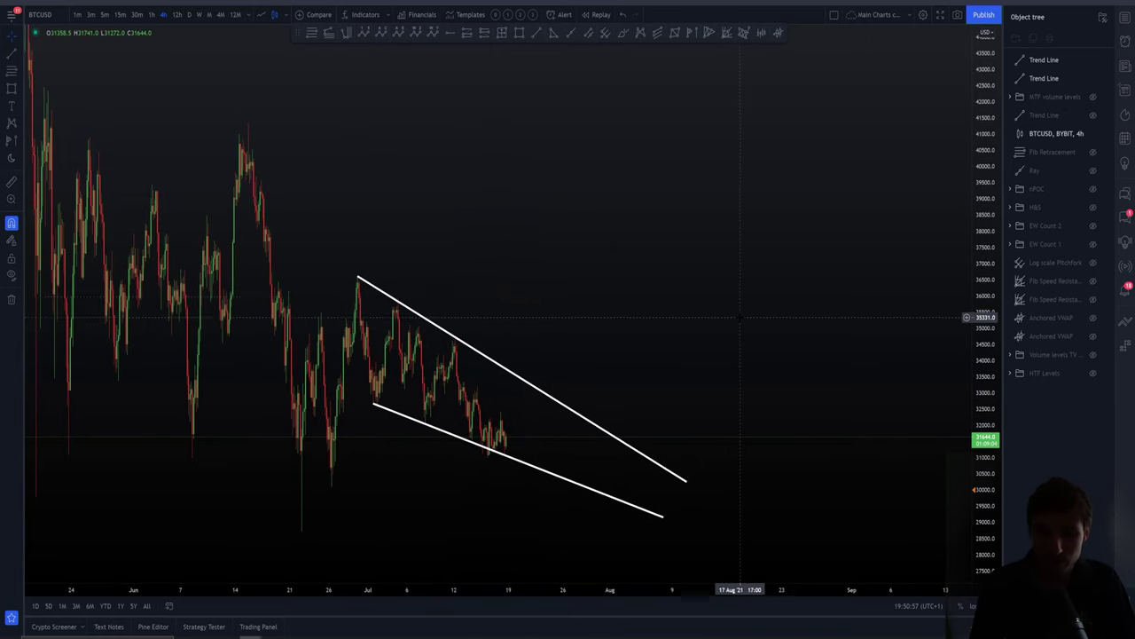
{"action": "left_click", "coordinate": [467, 35]}
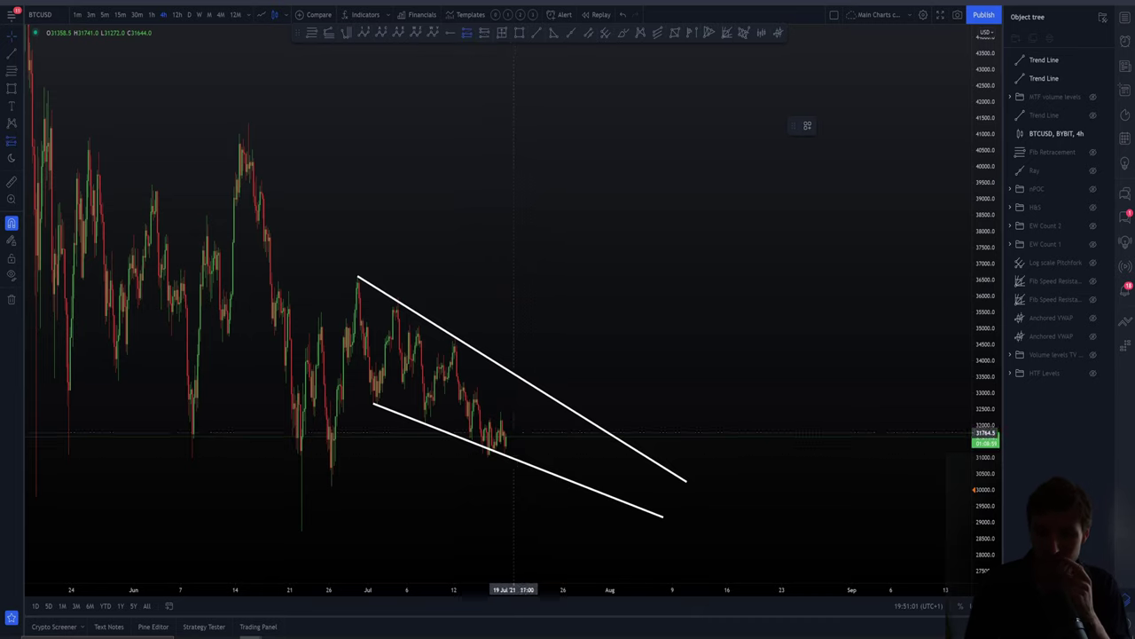
{"action": "left_click", "coordinate": [514, 439]}
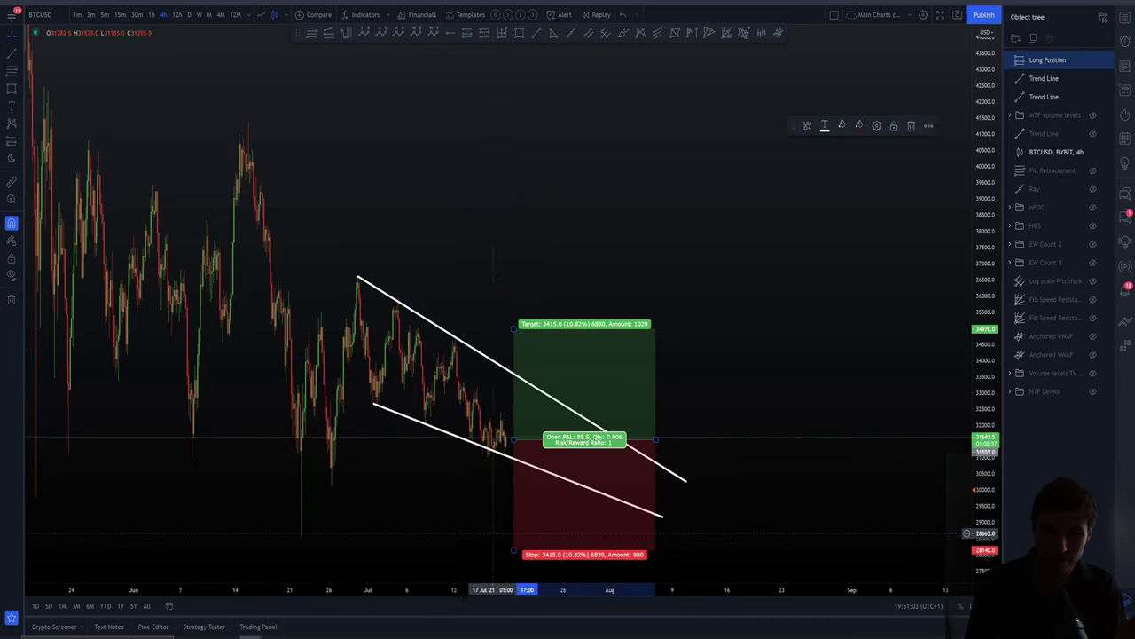
{"action": "left_click_drag", "start_coordinate": [513, 343], "coordinate": [623, 104]}
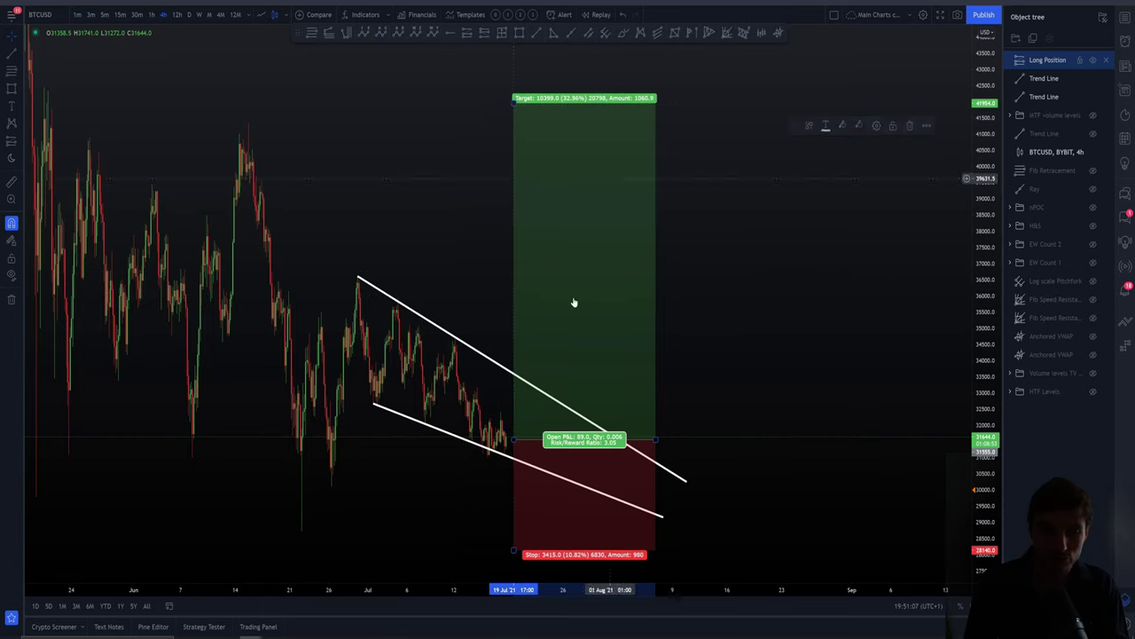
Step: Raise the long position's stop to about 29936.5 and deselect the drawing
{"action": "left_click_drag", "start_coordinate": [514, 553], "coordinate": [516, 488]}
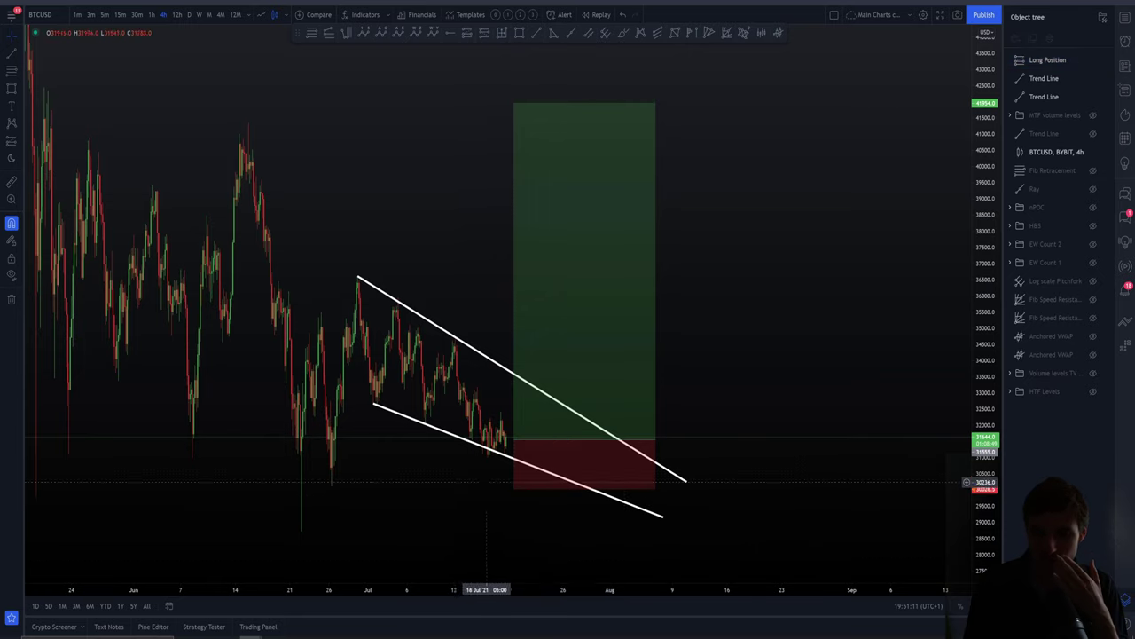
{"action": "left_click", "coordinate": [515, 490]}
{"action": "key", "text": "Escape"}
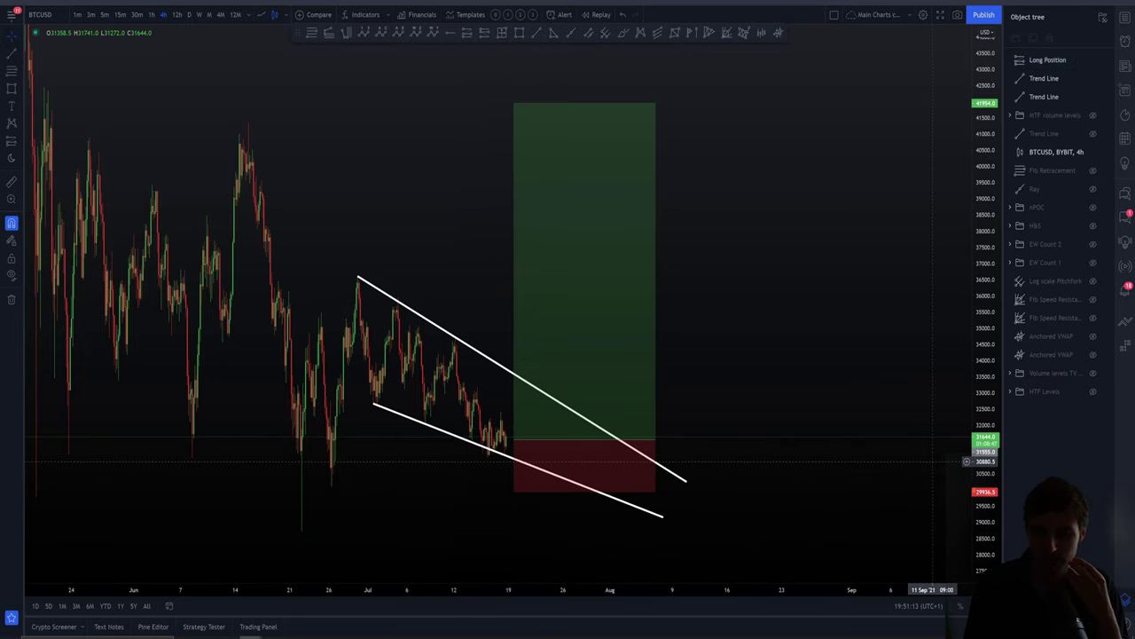
Step: Scribble a small Brush mark at about 30100, just above the long position's stop level
{"action": "scroll", "coordinate": [680, 352], "scroll_direction": "left", "scroll_amount": 5}
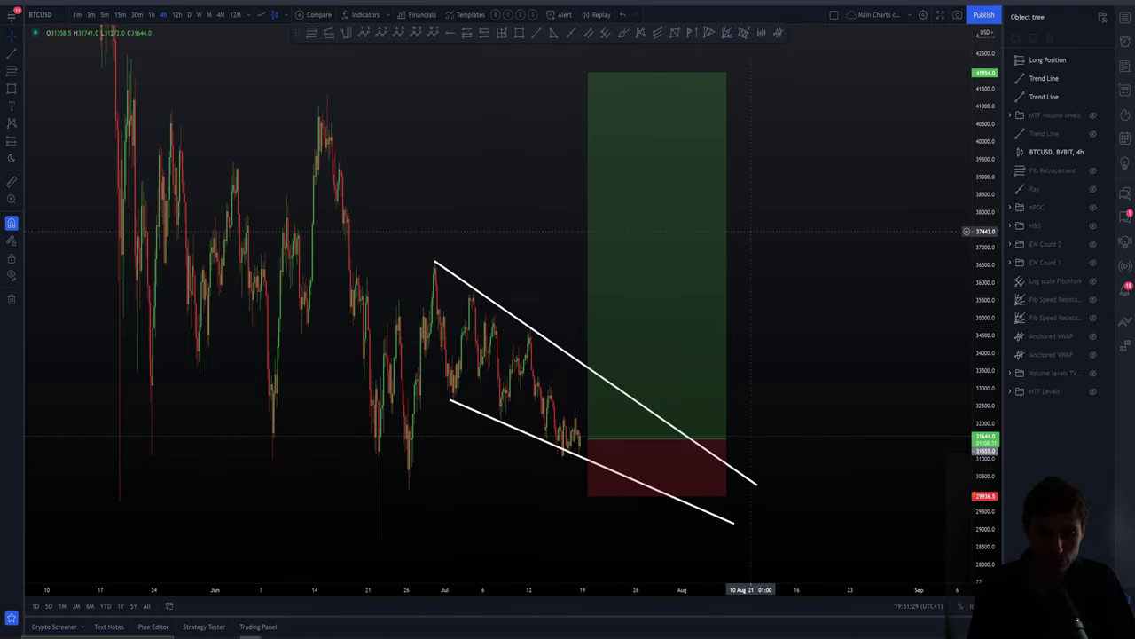
{"action": "scroll", "coordinate": [878, 319], "scroll_direction": "right", "scroll_amount": 2}
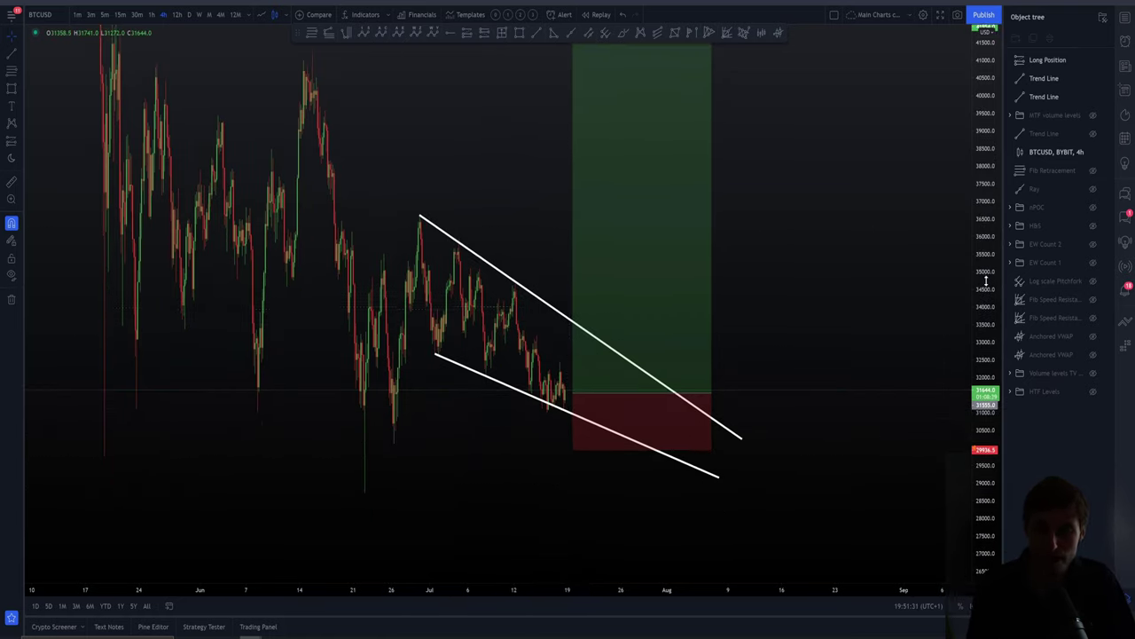
{"action": "scroll", "coordinate": [799, 266], "scroll_direction": "right", "scroll_amount": 3}
{"action": "left_click", "coordinate": [623, 33]}
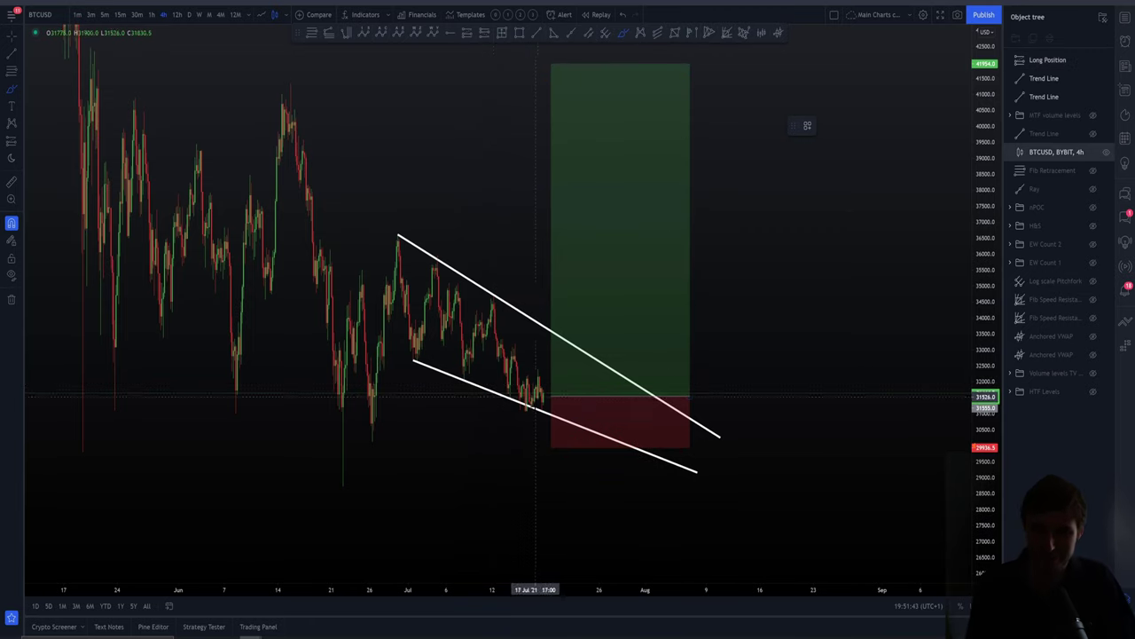
{"action": "left_click_drag", "start_coordinate": [544, 394], "coordinate": [552, 446]}
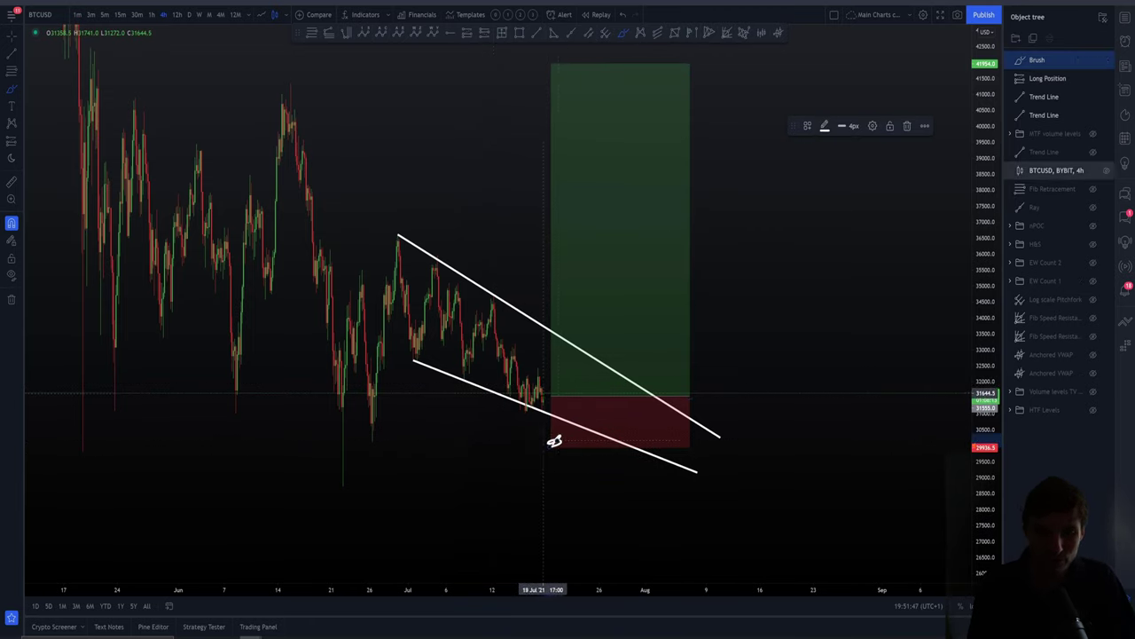
Step: Brush projected drops from the latest candle through the stop to about 27000, and emphasize the stop and circle the entry
{"action": "left_click_drag", "start_coordinate": [544, 391], "coordinate": [550, 391]}
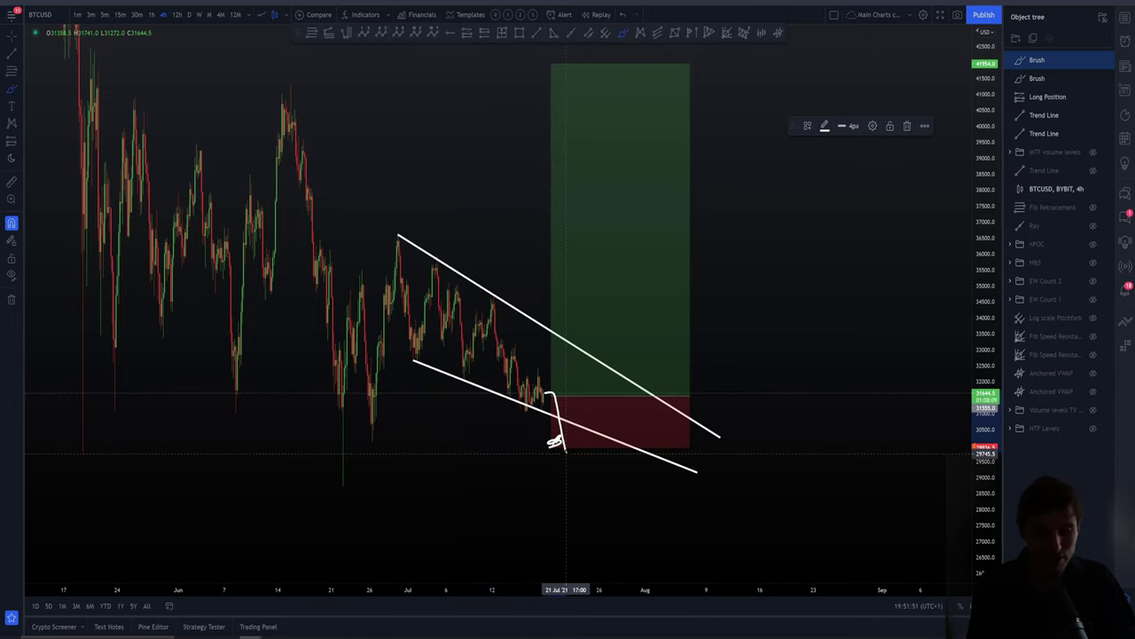
{"action": "left_click_drag", "start_coordinate": [566, 453], "coordinate": [581, 534]}
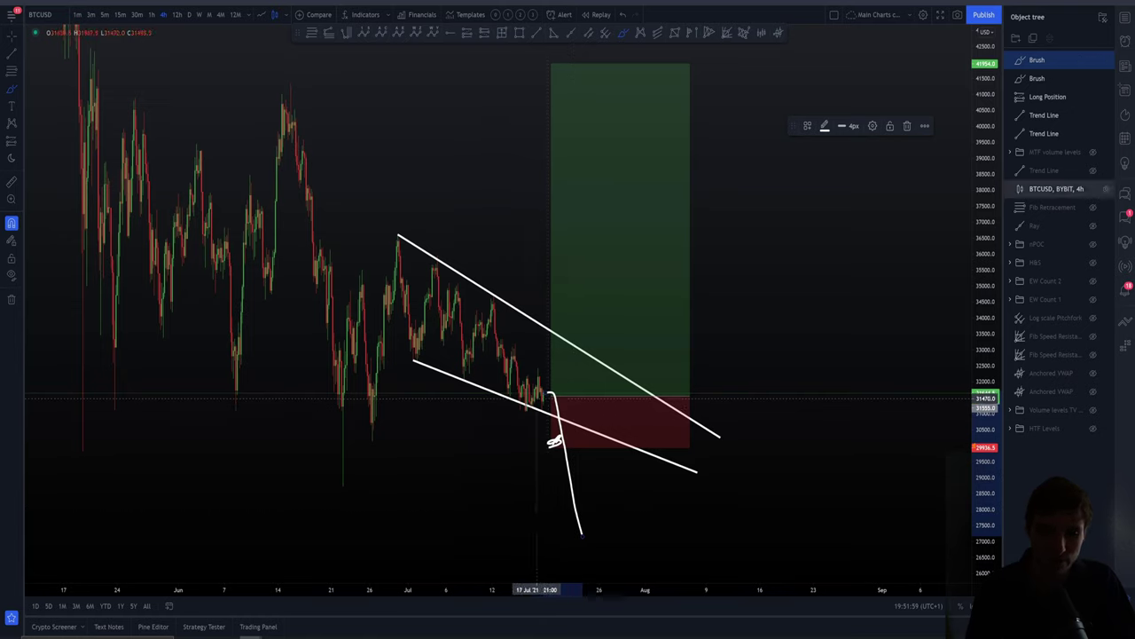
{"action": "left_click_drag", "start_coordinate": [545, 381], "coordinate": [555, 441]}
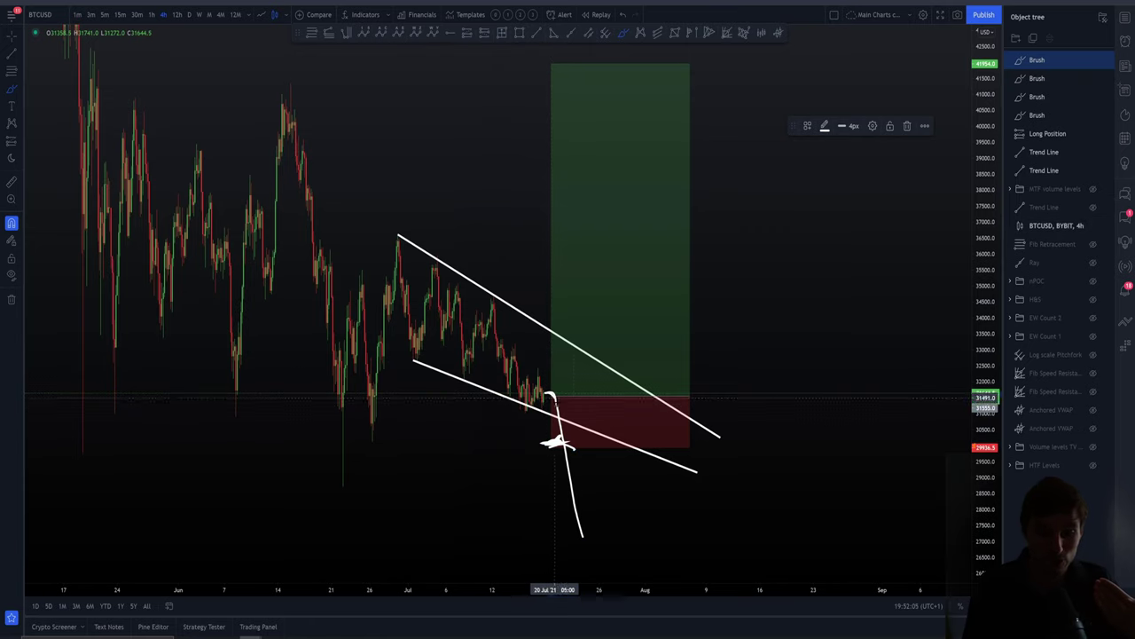
{"action": "left_click_drag", "start_coordinate": [551, 397], "coordinate": [590, 536]}
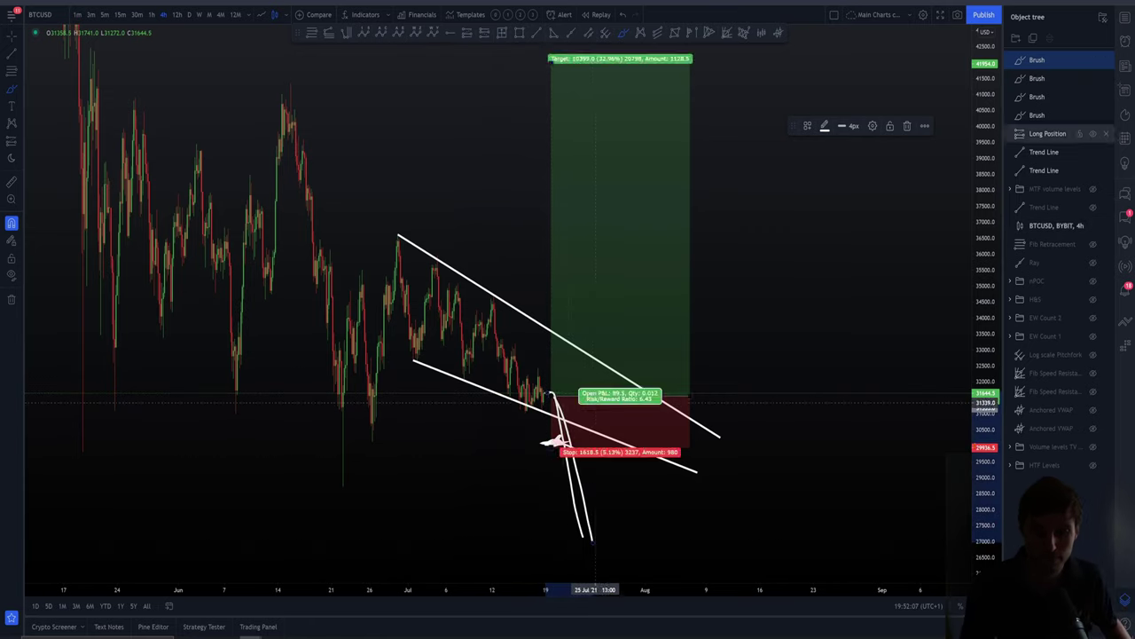
{"action": "left_click_drag", "start_coordinate": [536, 406], "coordinate": [549, 394]}
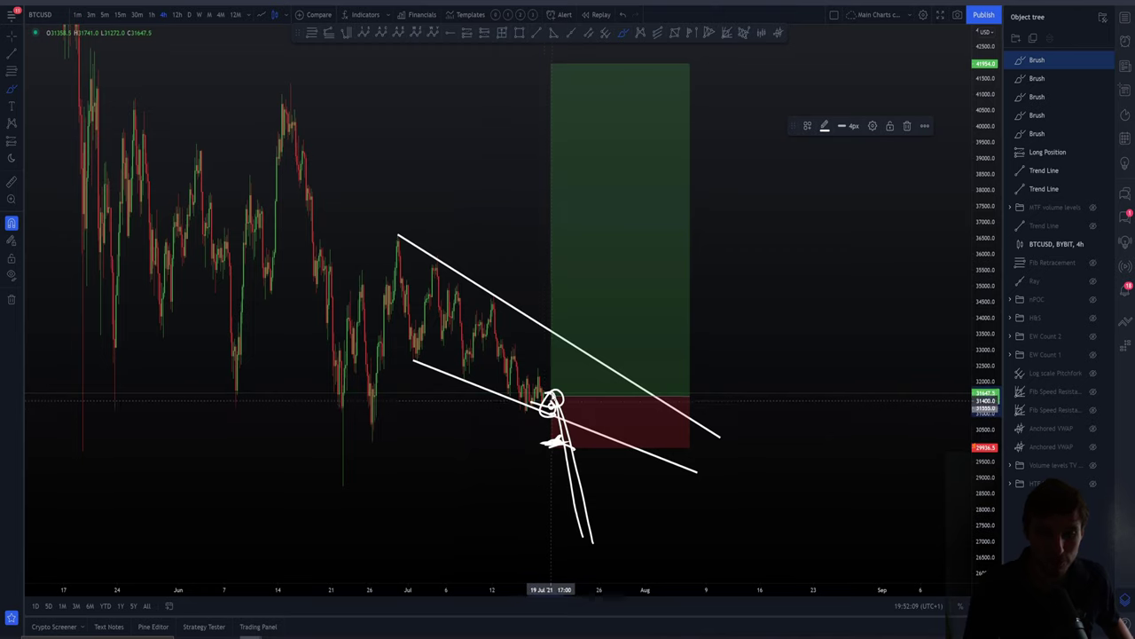
Step: Undo all the Brush marks around the long position's entry and stop, including the first small scribble
{"action": "key", "text": "ctrl+z"}
{"action": "key", "text": "ctrl+z"}
{"action": "key", "text": "ctrl+z"}
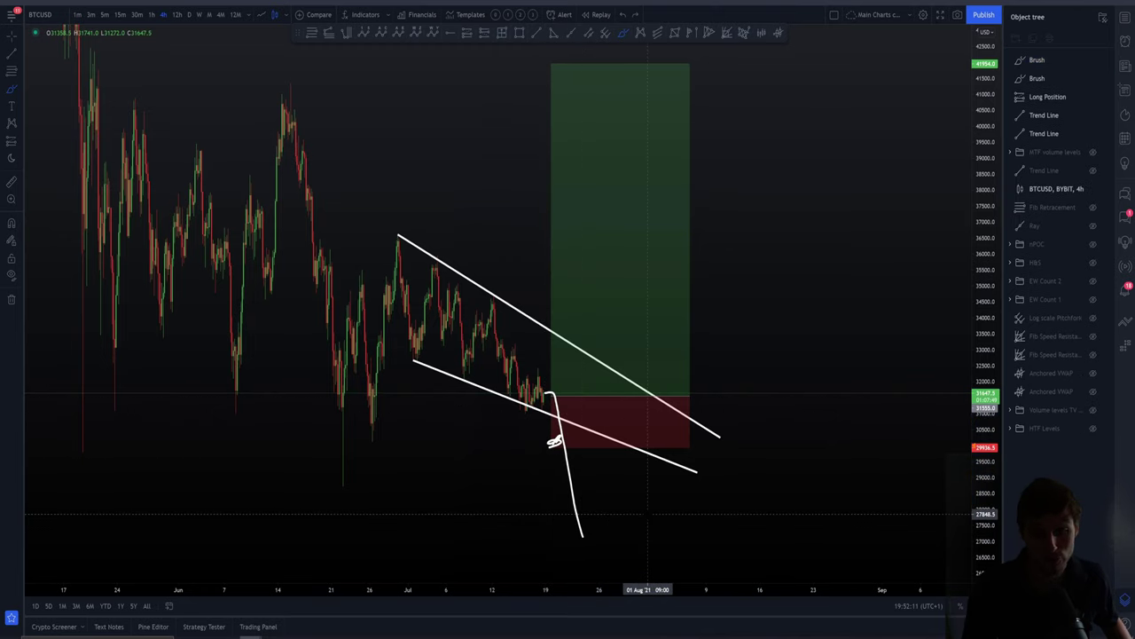
{"action": "key", "text": "ctrl+z"}
{"action": "key", "text": "ctrl+z"}
Step: Move the long position down to an entry of about 30037.5 and lower its stop to about 27833.5
{"action": "left_click", "coordinate": [641, 310]}
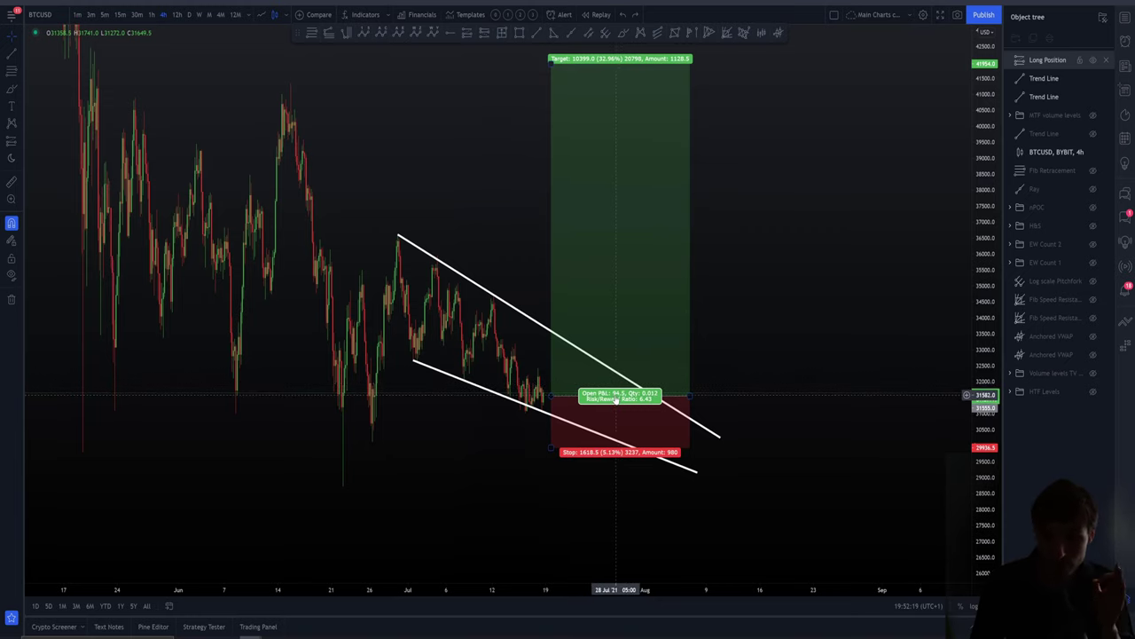
{"action": "left_click_drag", "start_coordinate": [616, 399], "coordinate": [621, 447]}
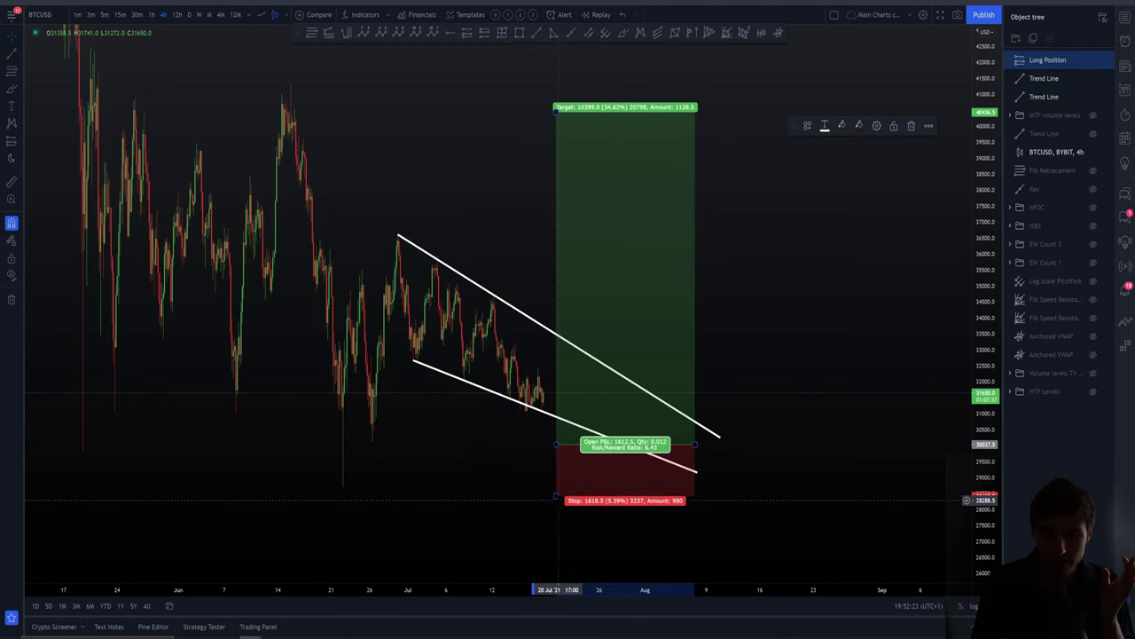
{"action": "left_click_drag", "start_coordinate": [553, 497], "coordinate": [556, 515]}
{"action": "left_click_drag", "start_coordinate": [805, 371], "coordinate": [801, 393]}
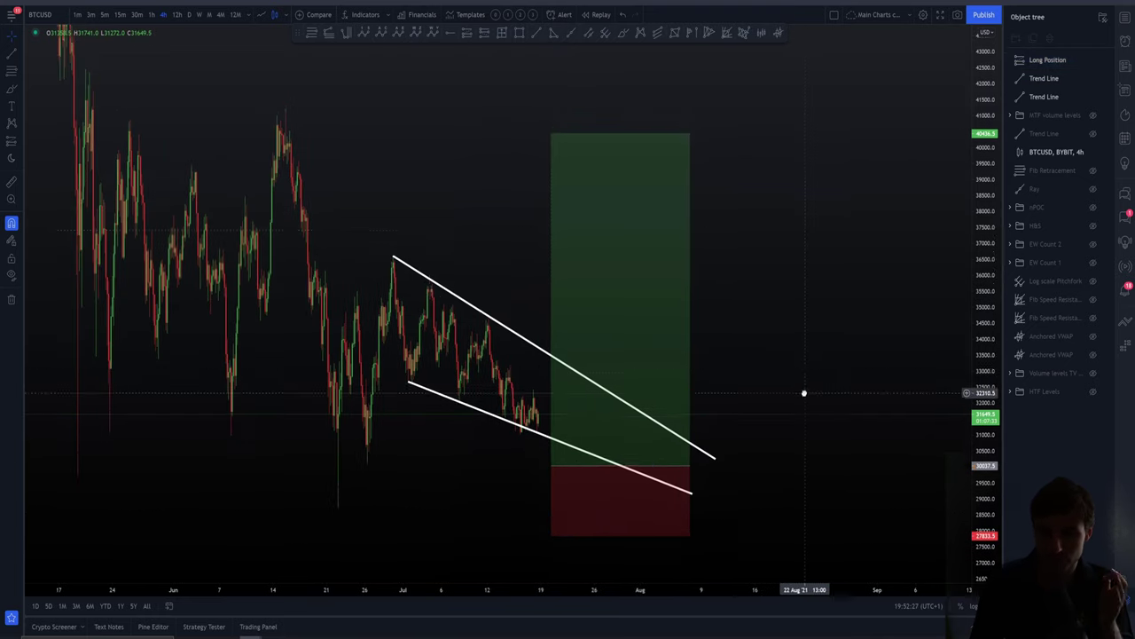
Step: Raise the long position's target to about 41659.5 and deselect the drawing
{"action": "left_click", "coordinate": [576, 130]}
{"action": "left_click_drag", "start_coordinate": [576, 131], "coordinate": [582, 95]}
{"action": "left_click", "coordinate": [823, 127]}
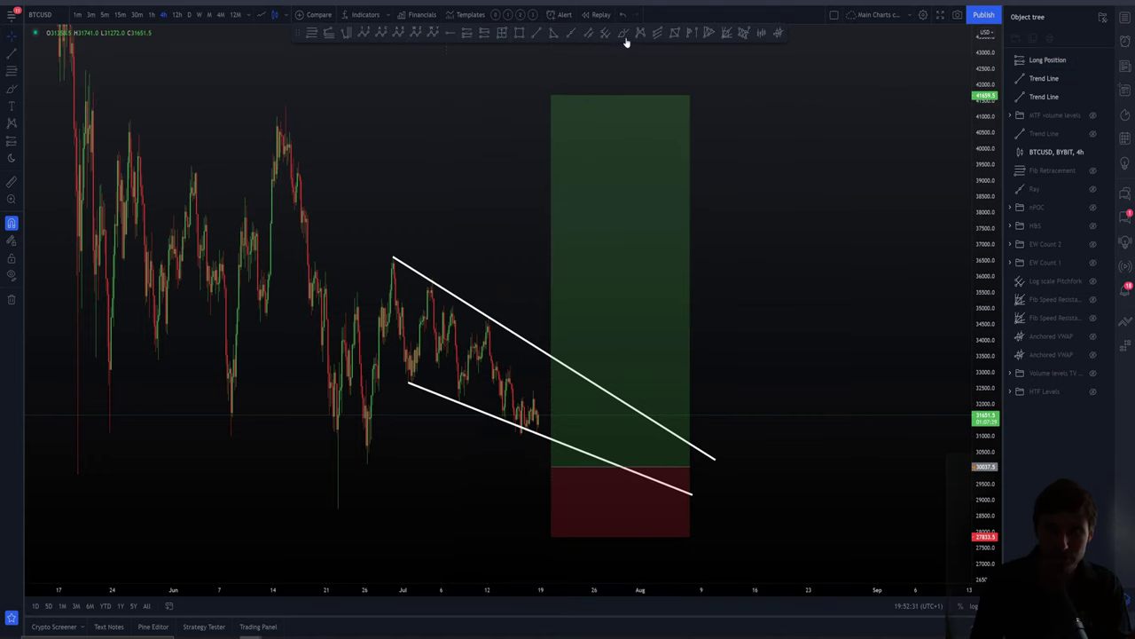
Step: Brush a projected path from the latest candle up to about 33100, down to about 29500 below the wedge, and up to about 41600
{"action": "left_click", "coordinate": [539, 413]}
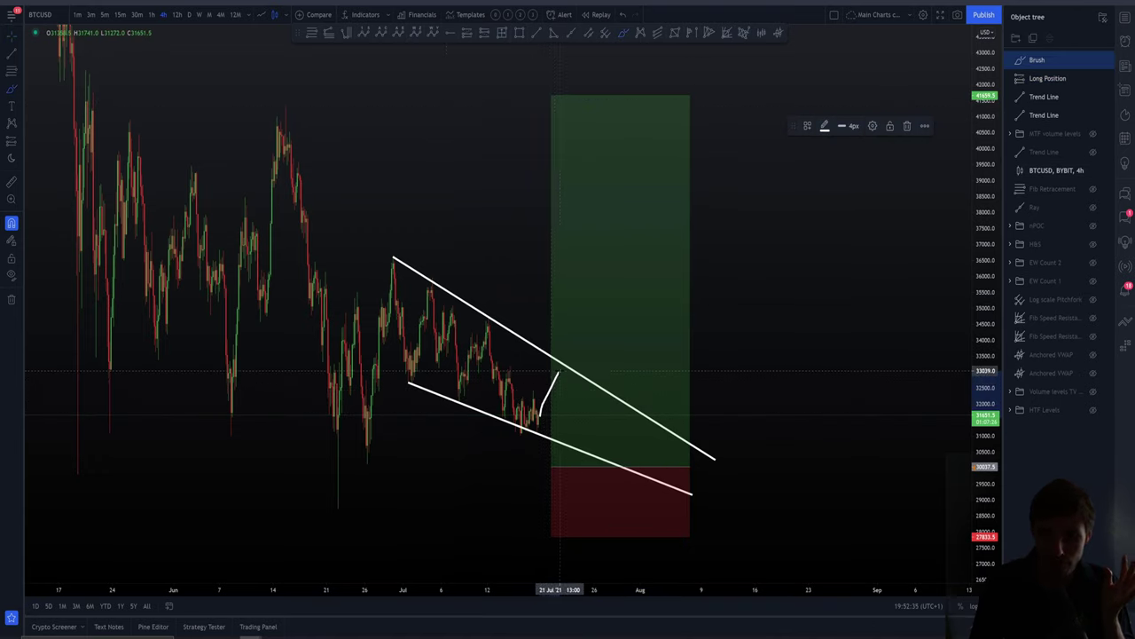
{"action": "left_click_drag", "start_coordinate": [559, 371], "coordinate": [563, 365]}
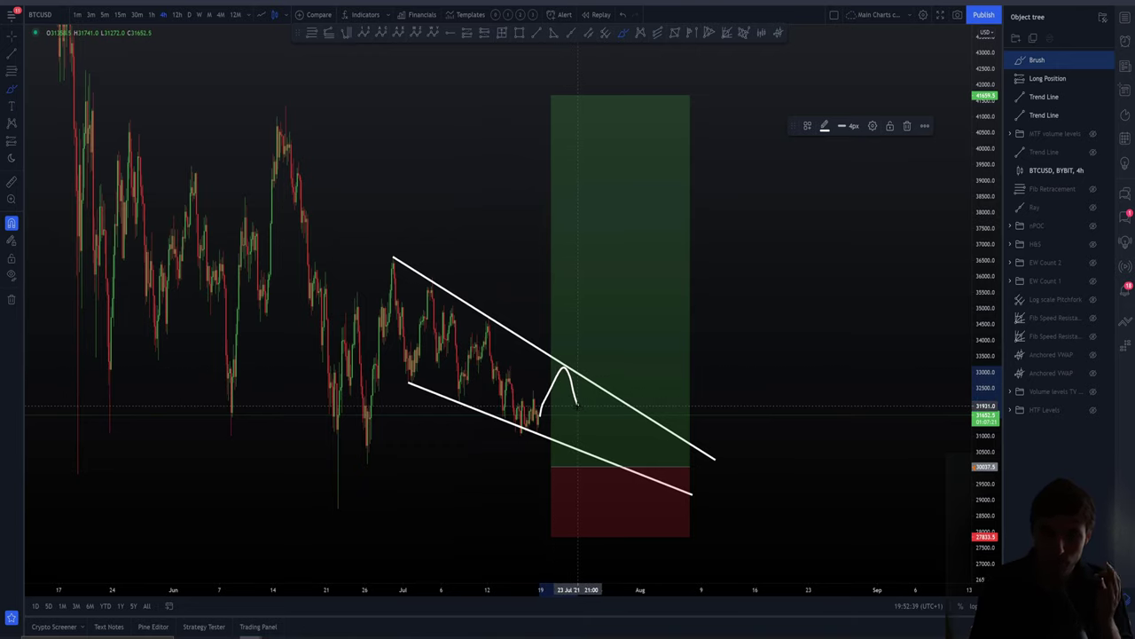
{"action": "left_click_drag", "start_coordinate": [578, 405], "coordinate": [578, 424]}
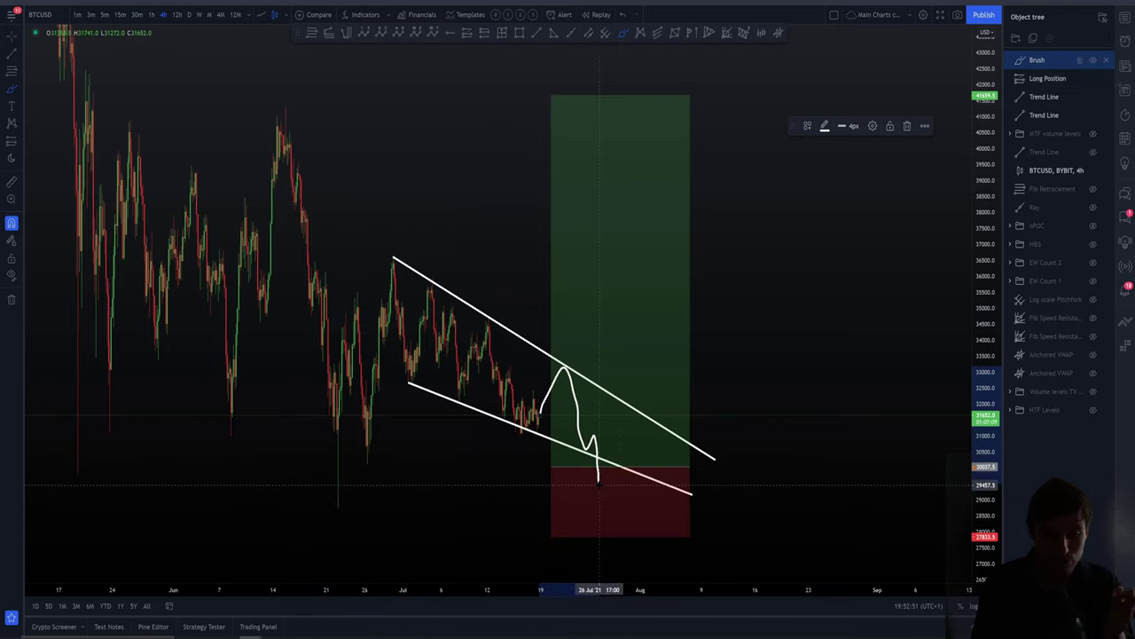
{"action": "left_click", "coordinate": [600, 483]}
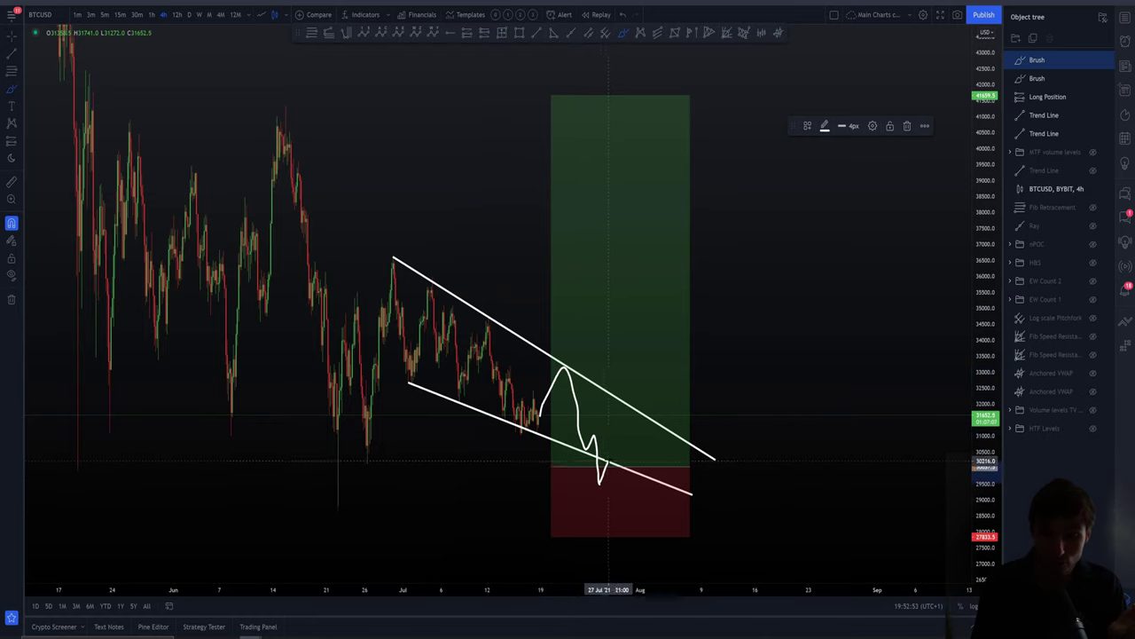
{"action": "left_click_drag", "start_coordinate": [625, 465], "coordinate": [746, 97]}
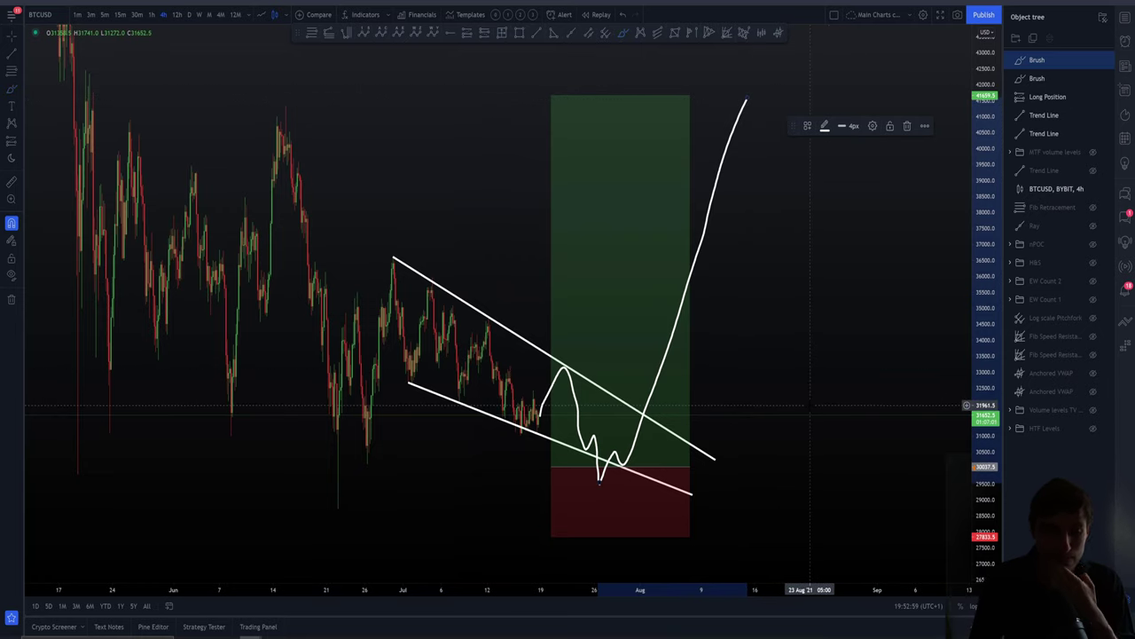
Step: Remove the path's first leg and redraw it with the Brush as a small bounce to about 32150 and a drop to about 29600
{"action": "scroll", "coordinate": [810, 403], "scroll_direction": "up", "scroll_amount": 1}
{"action": "scroll", "coordinate": [811, 399], "scroll_direction": "down", "scroll_amount": 1}
{"action": "scroll", "coordinate": [814, 390], "scroll_direction": "up", "scroll_amount": 1}
{"action": "left_click_drag", "start_coordinate": [814, 391], "coordinate": [843, 385]}
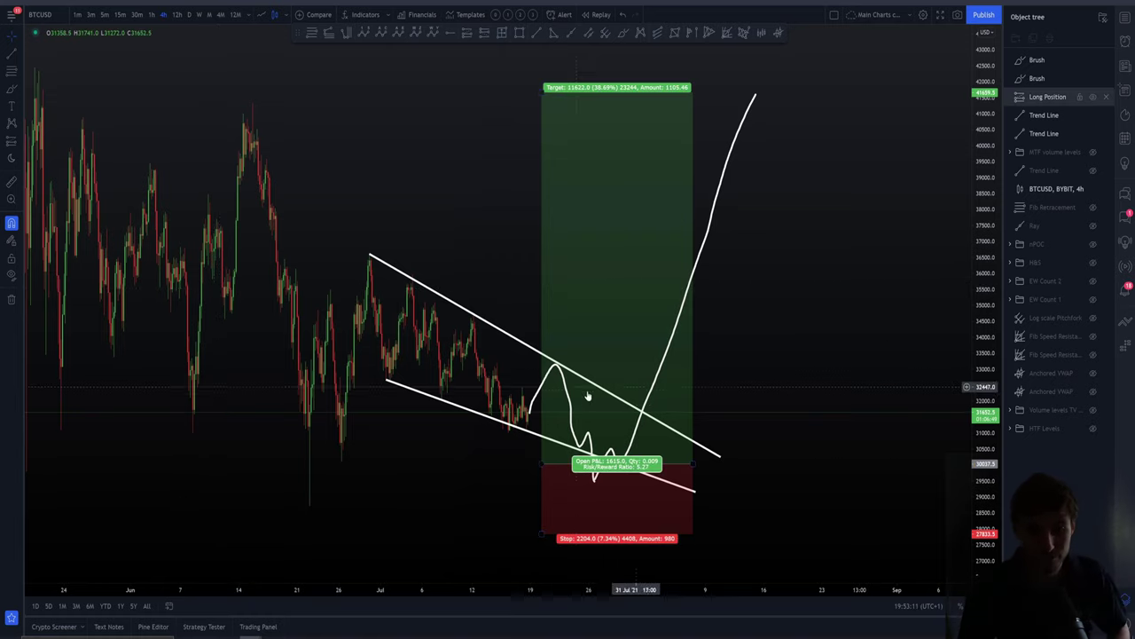
{"action": "key", "text": "ctrl+z"}
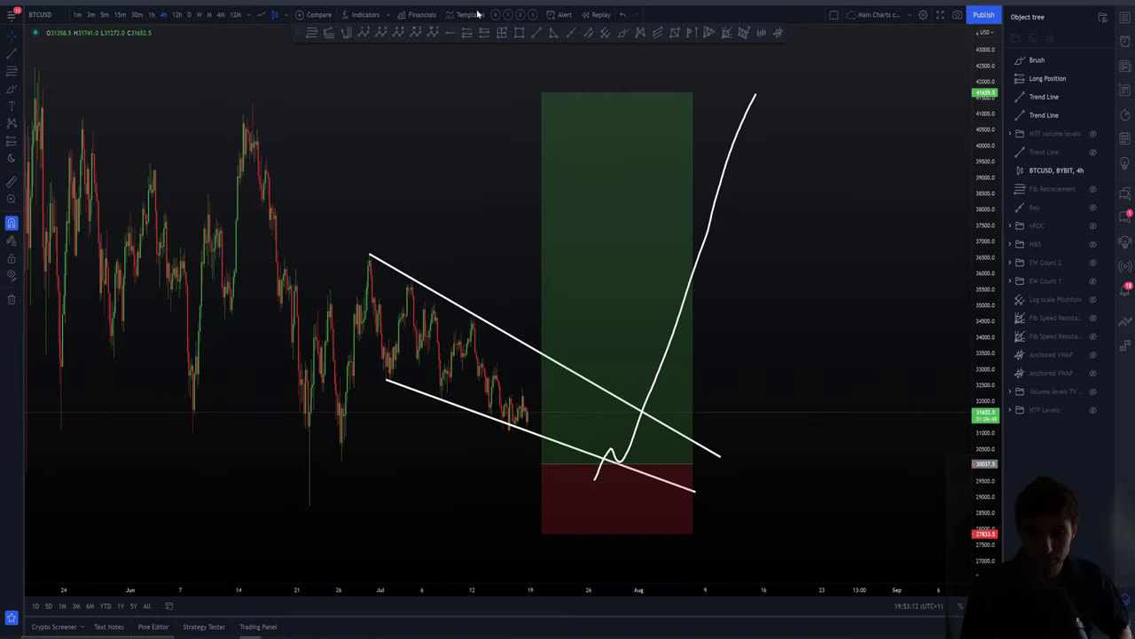
{"action": "left_click", "coordinate": [625, 34]}
{"action": "left_click_drag", "start_coordinate": [531, 413], "coordinate": [545, 411]}
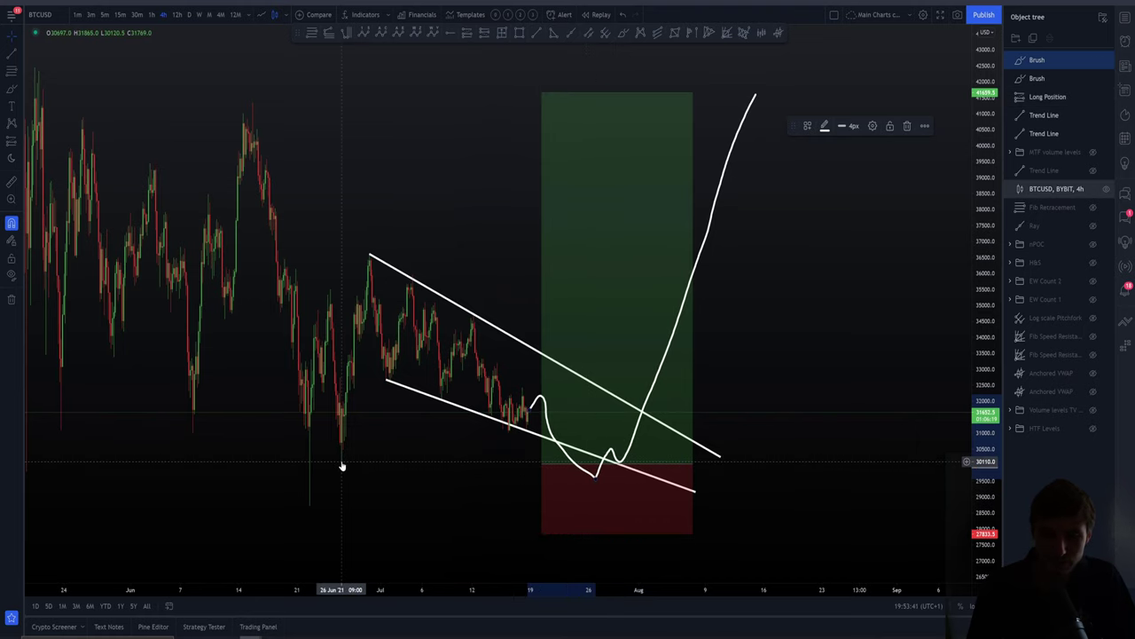
{"action": "scroll", "coordinate": [743, 221], "scroll_direction": "down", "scroll_amount": 2}
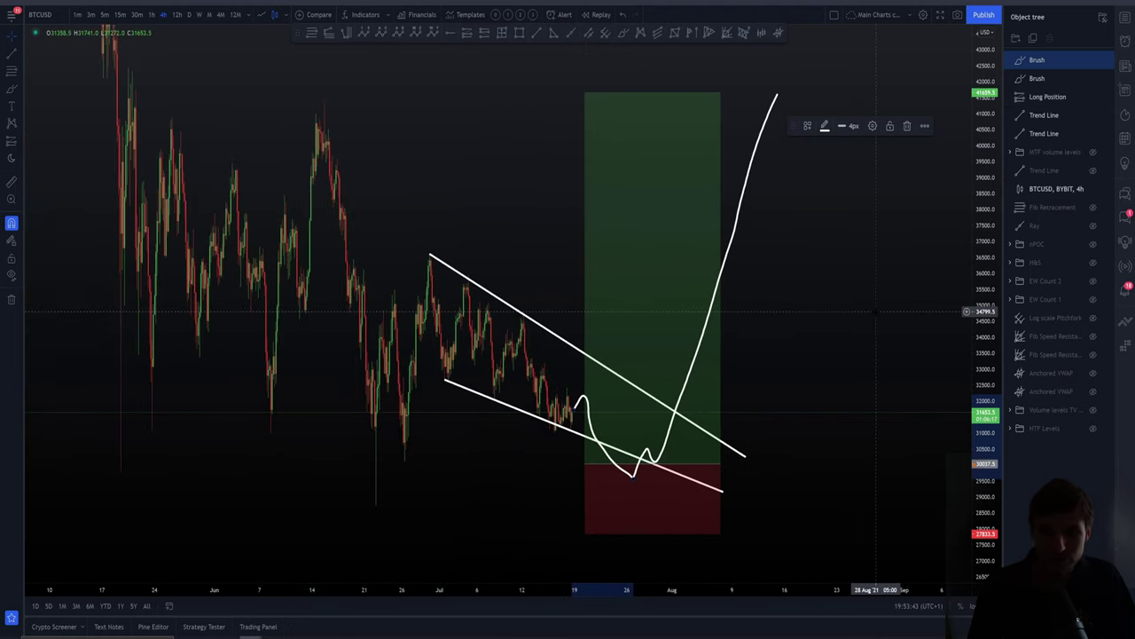
{"action": "scroll", "coordinate": [743, 221], "scroll_direction": "up", "scroll_amount": 2}
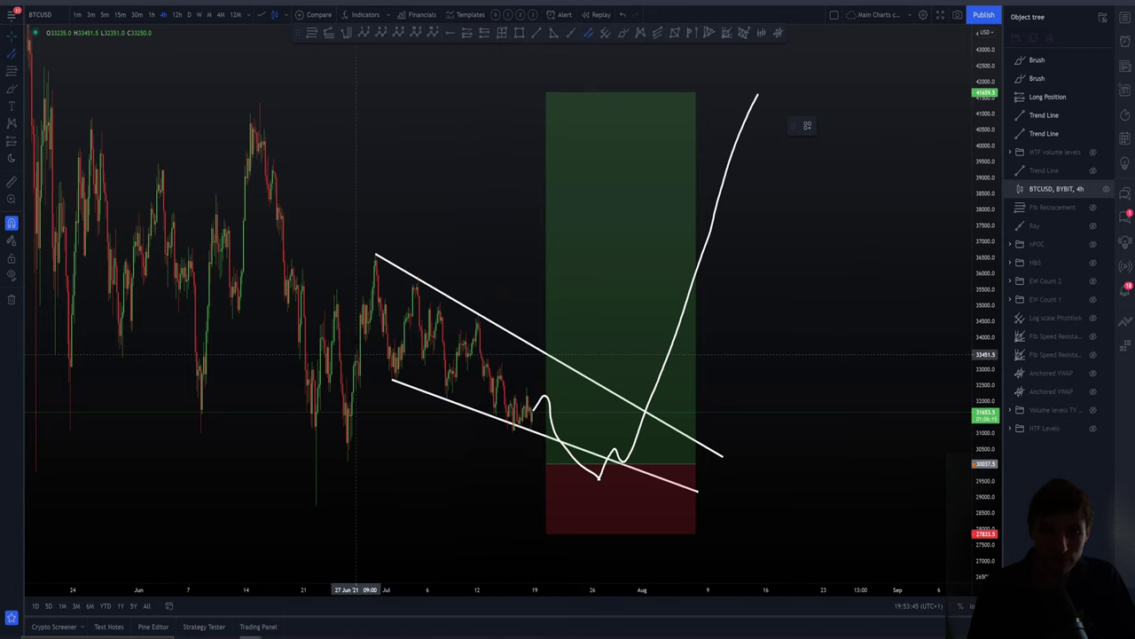
{"action": "scroll", "coordinate": [355, 311], "scroll_direction": "down", "scroll_amount": 1}
{"action": "right_click", "coordinate": [1038, 336]}
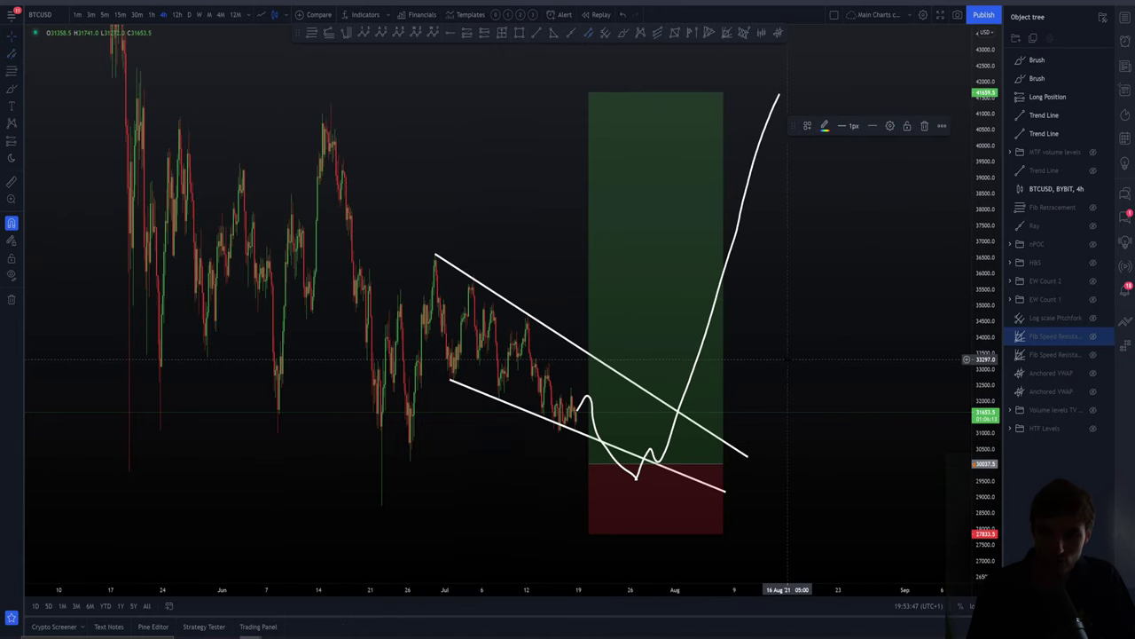
{"action": "scroll", "coordinate": [593, 463], "scroll_direction": "up", "scroll_amount": 1}
{"action": "left_click", "coordinate": [592, 463]}
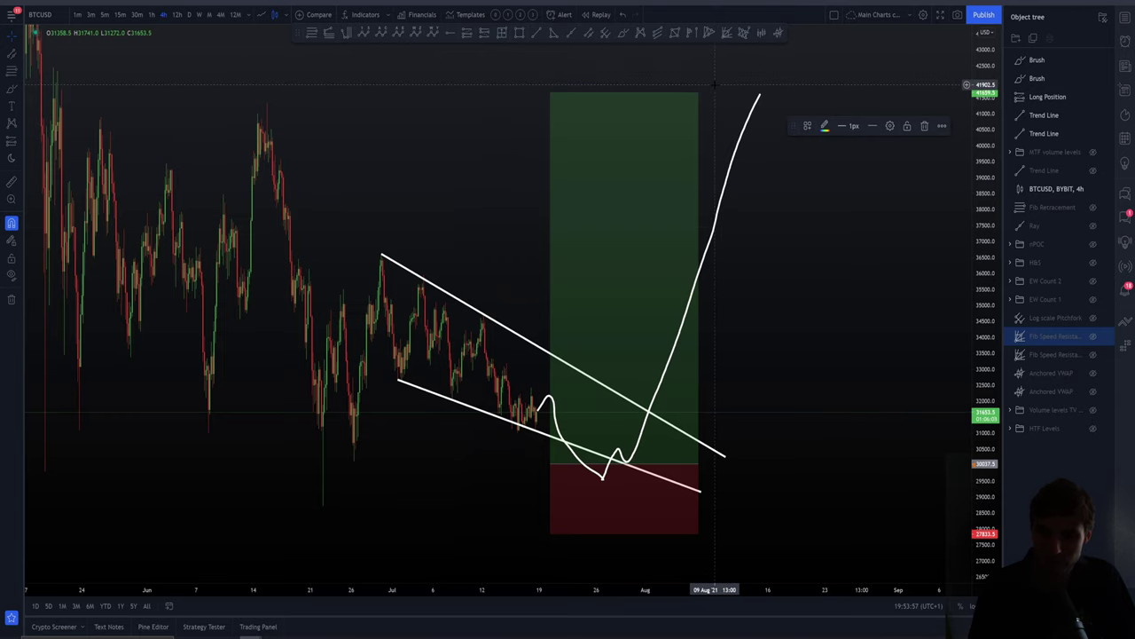
Step: Plot a Fixed Range volume profile between 19 May and 18 Jul, and delete it after viewing
{"action": "left_click", "coordinate": [695, 36]}
{"action": "left_click", "coordinate": [534, 323]}
{"action": "scroll", "coordinate": [405, 301], "scroll_direction": "down", "scroll_amount": 1}
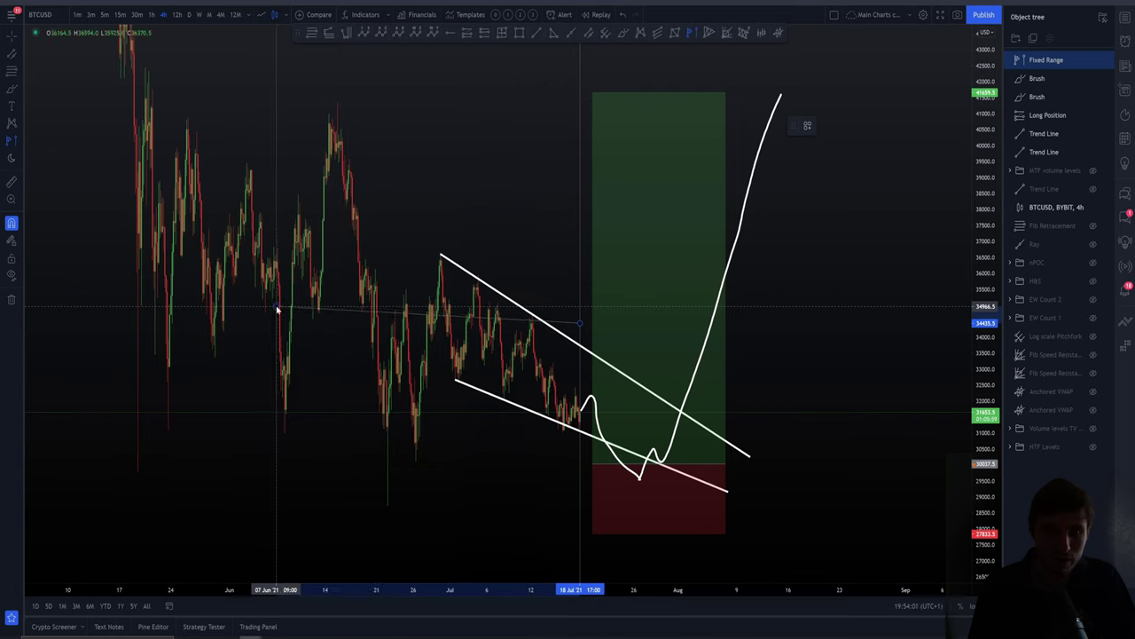
{"action": "left_click", "coordinate": [135, 297]}
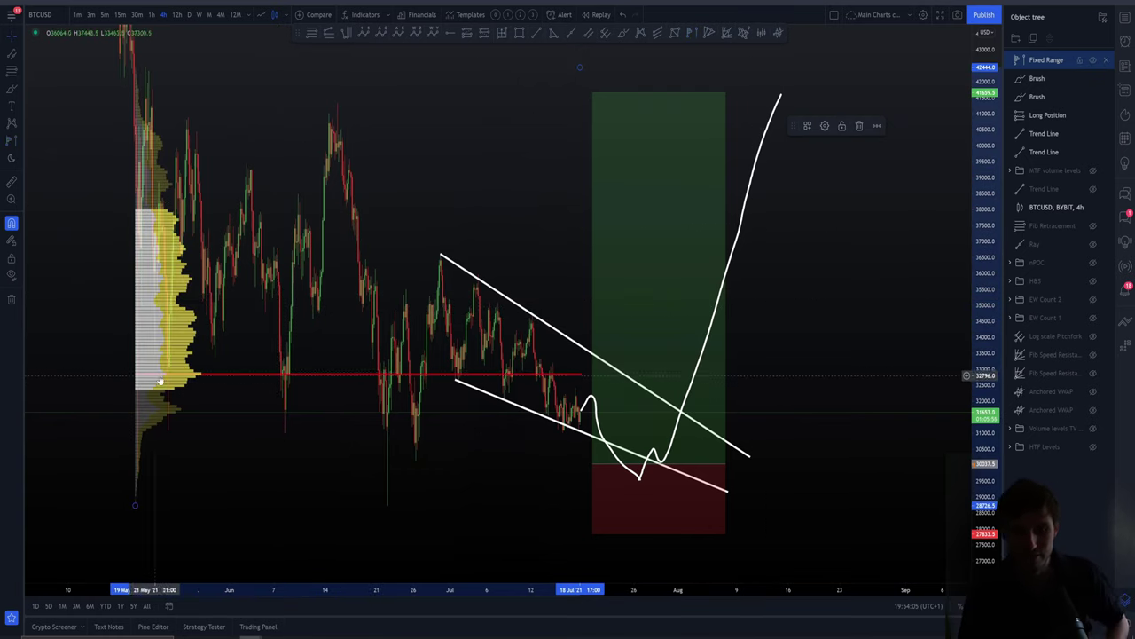
{"action": "key", "text": "Delete"}
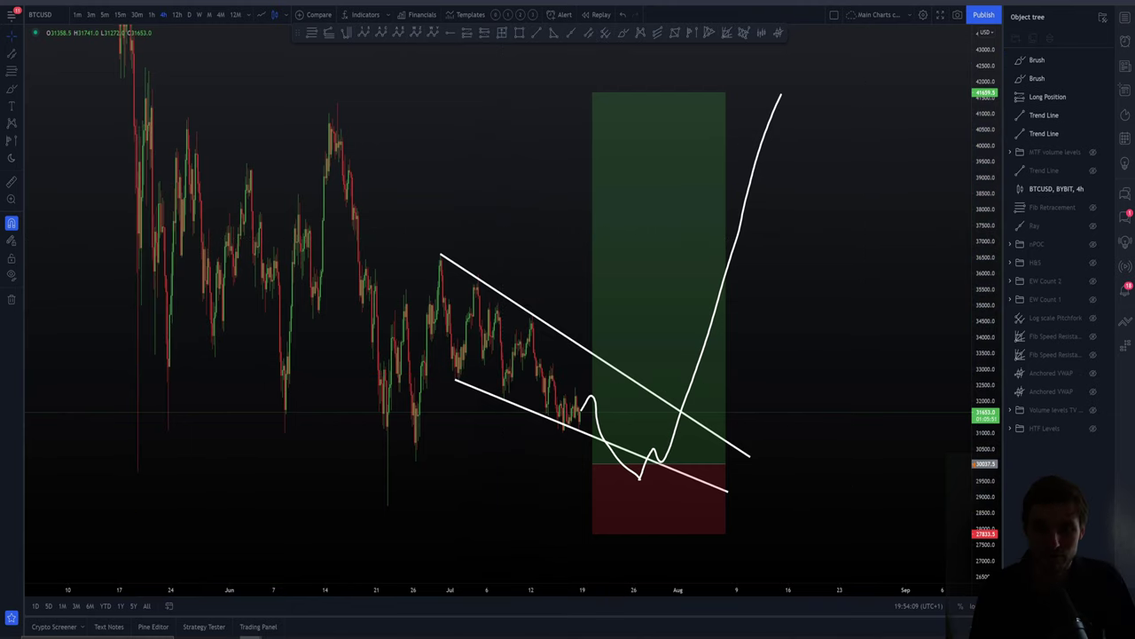
Step: Brush an alternative path from about 30400 up to about 36900 and down below 26500, and delete it
{"action": "left_click", "coordinate": [674, 404]}
{"action": "mouse_move", "coordinate": [652, 457]}
{"action": "left_mouse_down"}
{"action": "mouse_move", "coordinate": [730, 327]}
{"action": "mouse_move", "coordinate": [750, 264]}
{"action": "mouse_move", "coordinate": [790, 324]}
{"action": "mouse_move", "coordinate": [887, 608]}
{"action": "left_mouse_up"}
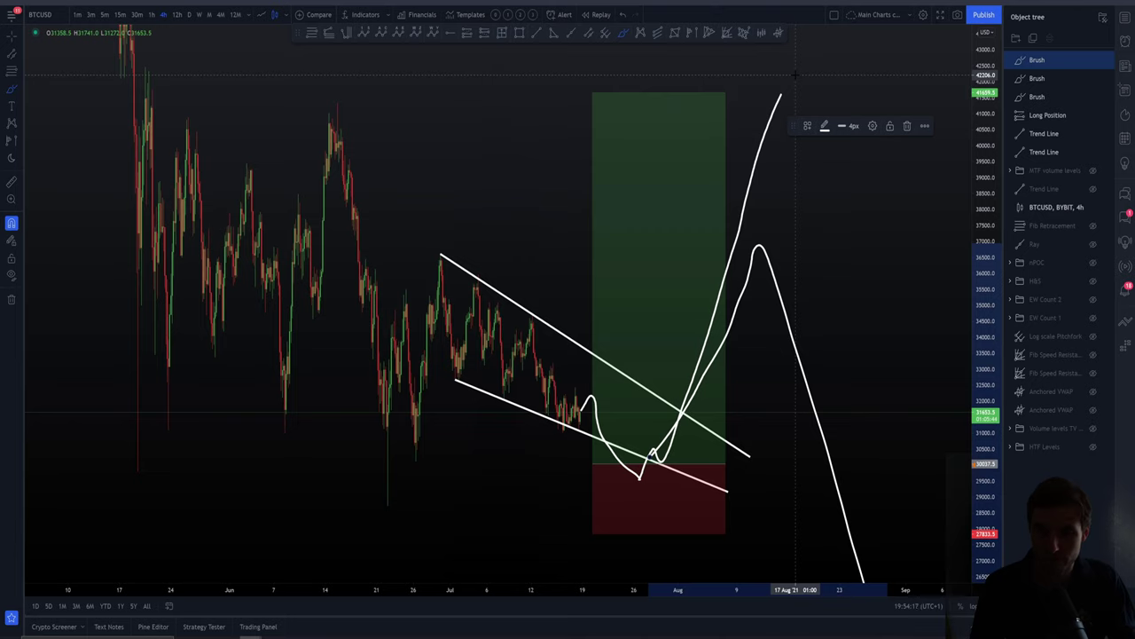
{"action": "key", "text": "Delete"}
Step: Mark possible profit levels on the rally path with short Brush strokes at about 36700 and 41700, and undo both
{"action": "left_click", "coordinate": [639, 462]}
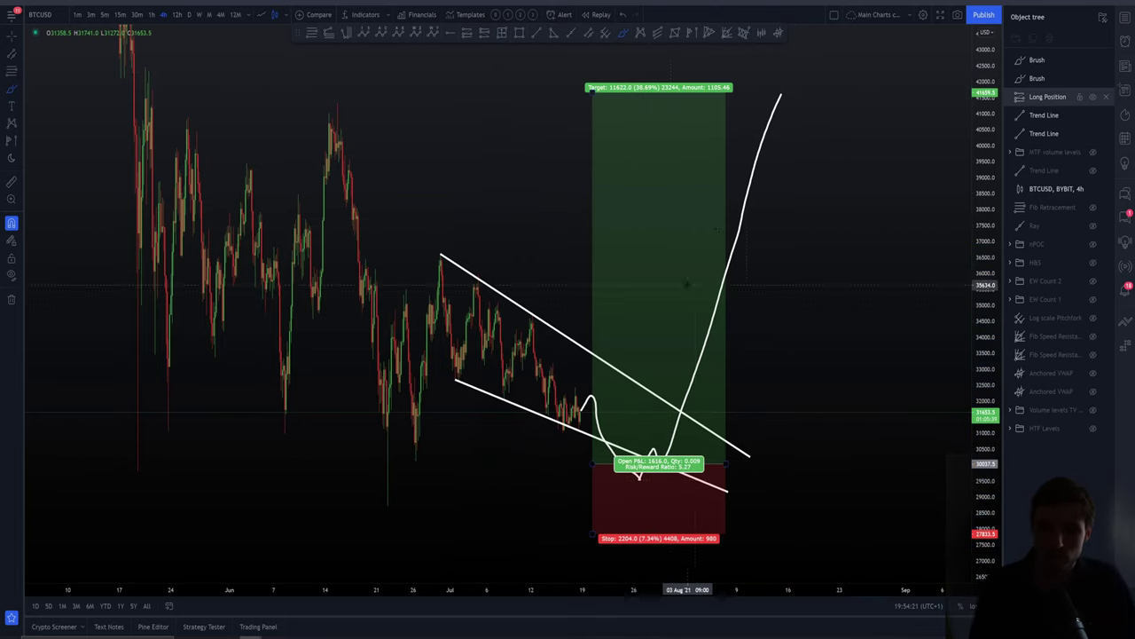
{"action": "left_click_drag", "start_coordinate": [722, 252], "coordinate": [743, 254]}
{"action": "left_click_drag", "start_coordinate": [771, 90], "coordinate": [793, 90]}
{"action": "key", "text": "ctrl+z"}
{"action": "key", "text": "ctrl+z"}
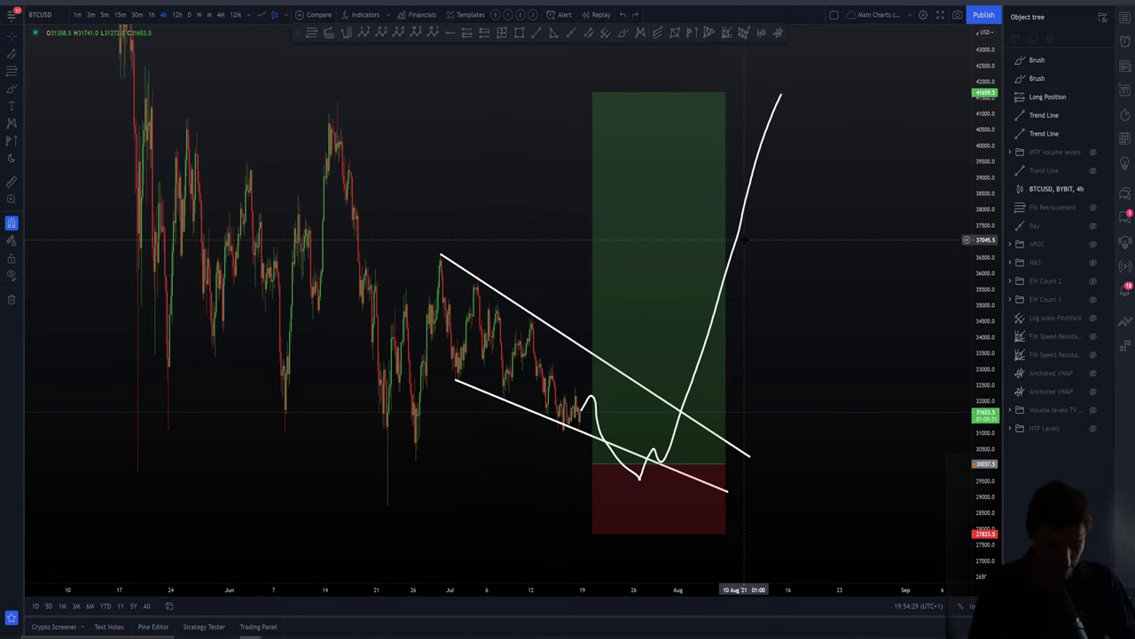
Step: Switch the chart to the 1D timeframe and measure the time span of the sideways range from 19 May to mid-July
{"action": "scroll", "coordinate": [781, 258], "scroll_direction": "up", "scroll_amount": 1}
{"action": "scroll", "coordinate": [801, 263], "scroll_direction": "down", "scroll_amount": 1}
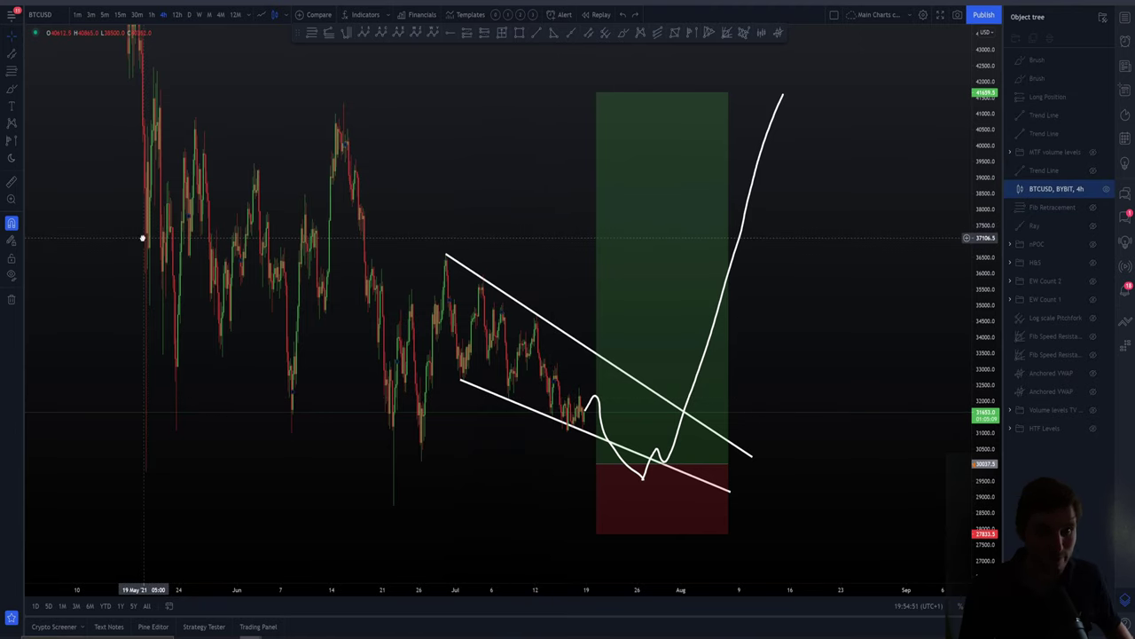
{"action": "left_click_drag", "start_coordinate": [370, 169], "coordinate": [949, 609]}
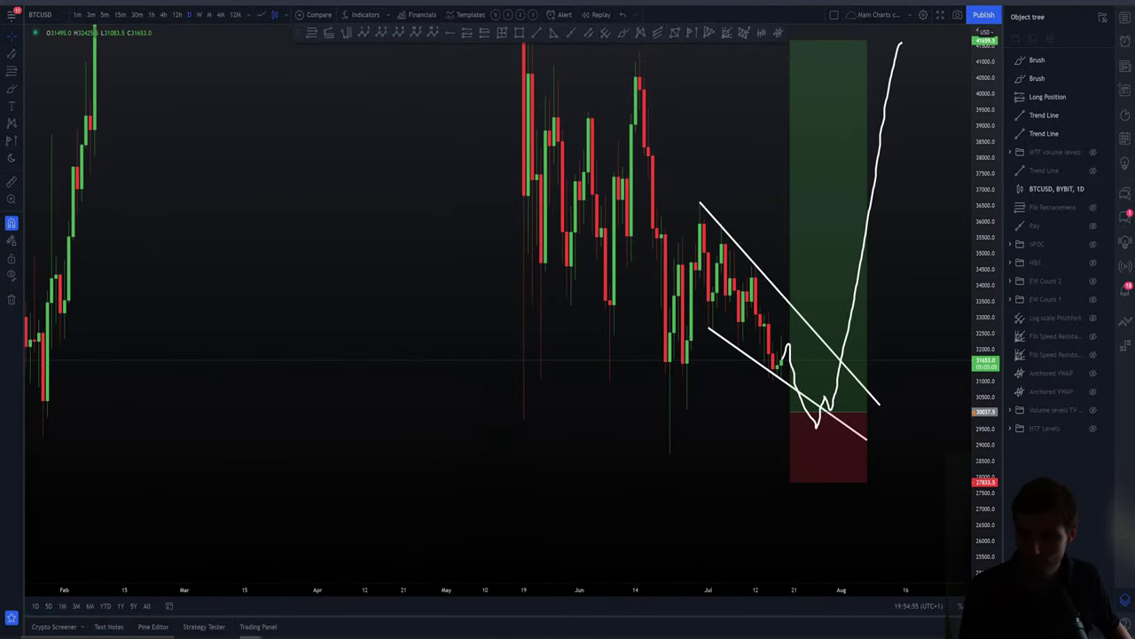
{"action": "scroll", "coordinate": [621, 355], "scroll_direction": "up", "scroll_amount": 3}
{"action": "left_click", "coordinate": [317, 426], "text": "shift"}
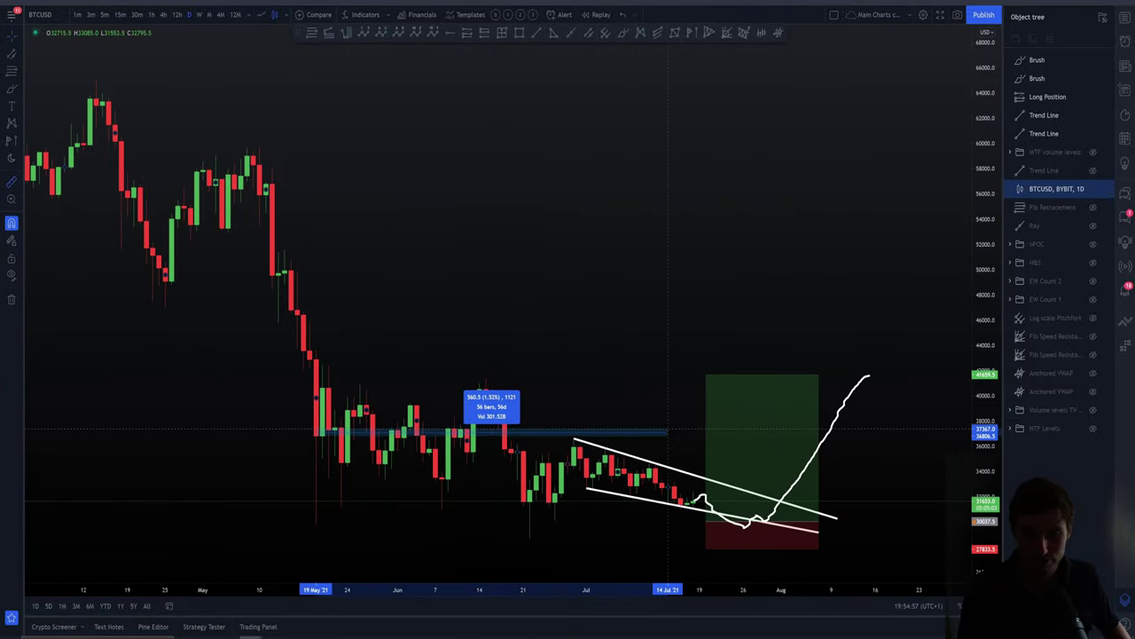
{"action": "left_click", "coordinate": [681, 336]}
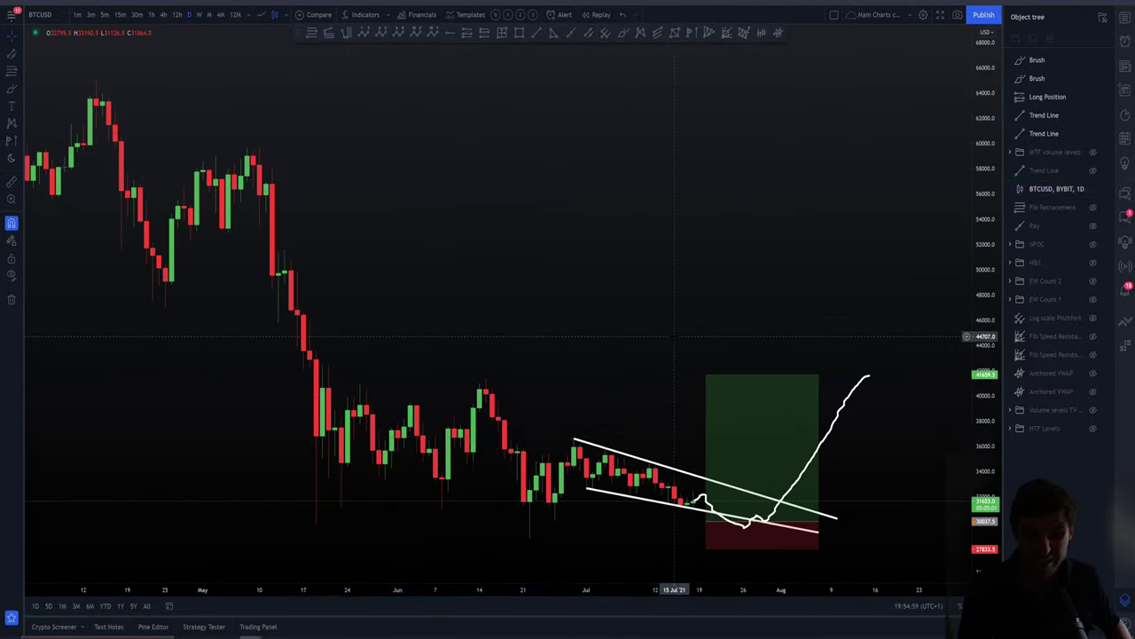
{"action": "scroll", "coordinate": [681, 336], "scroll_direction": "up", "scroll_amount": 3}
{"action": "scroll", "coordinate": [654, 233], "scroll_direction": "up", "scroll_amount": 5}
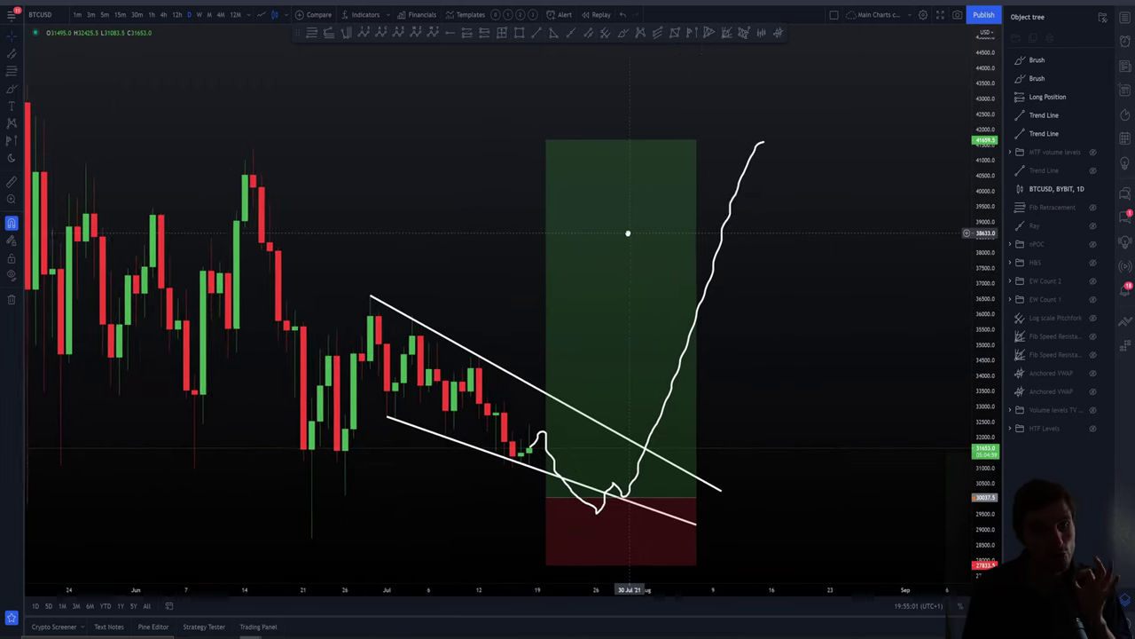
{"action": "left_click", "coordinate": [611, 236]}
{"action": "left_click", "coordinate": [535, 434]}
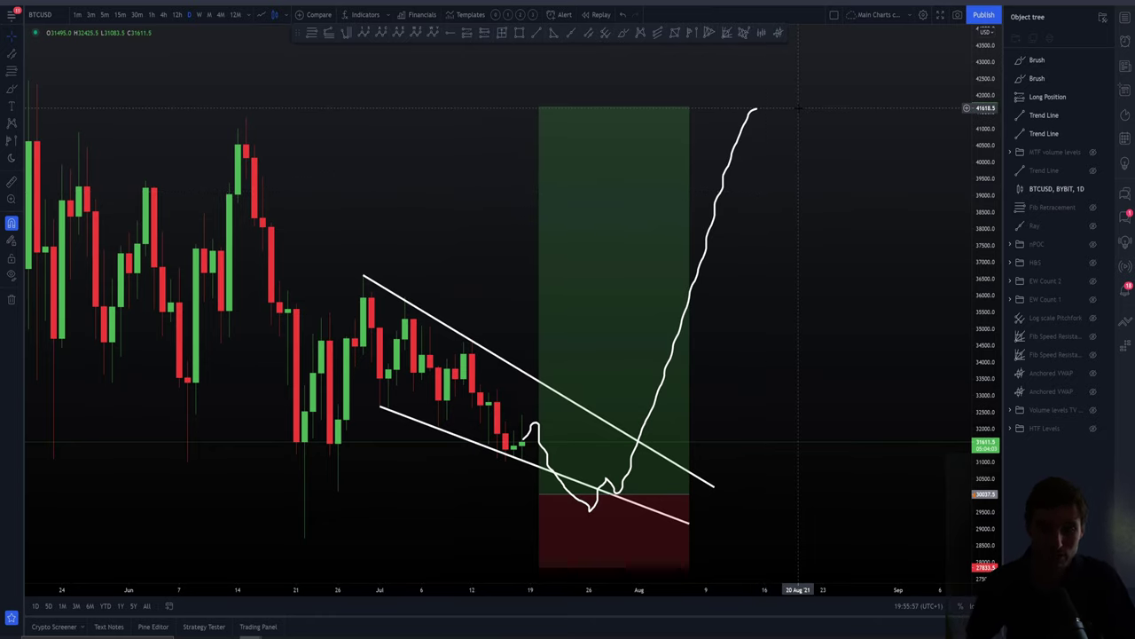
{"action": "scroll", "coordinate": [742, 446], "scroll_direction": "down", "scroll_amount": 3}
{"action": "scroll", "coordinate": [577, 355], "scroll_direction": "up", "scroll_amount": 3}
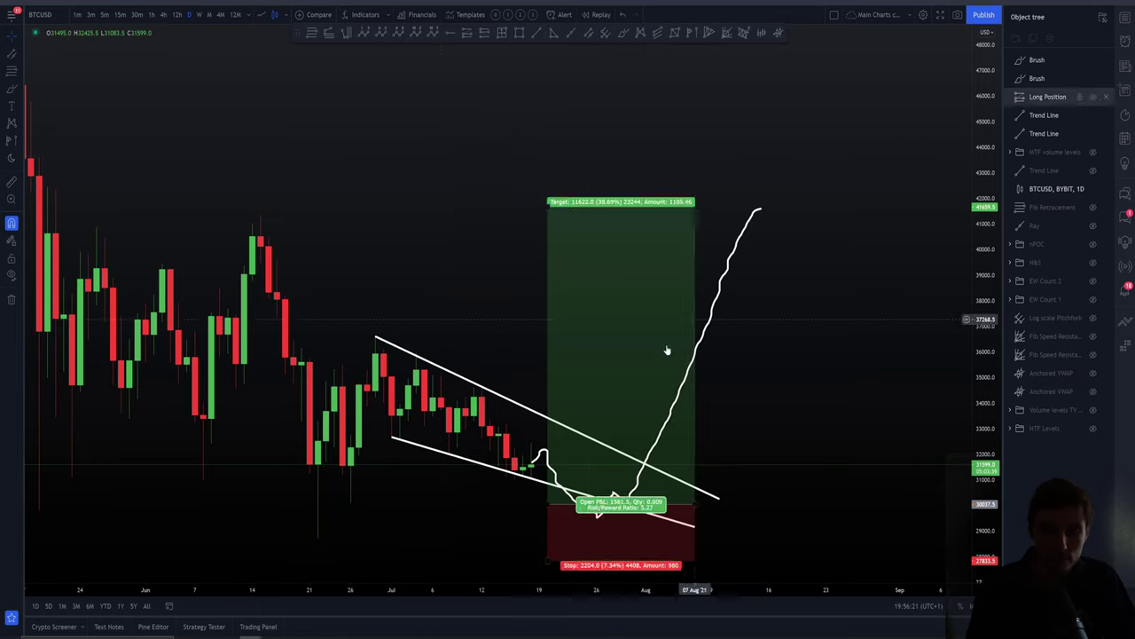
Step: Switch the chart to the 4h timeframe with the wedge, long position and projected path in view
{"action": "scroll", "coordinate": [817, 312], "scroll_direction": "right", "scroll_amount": 3}
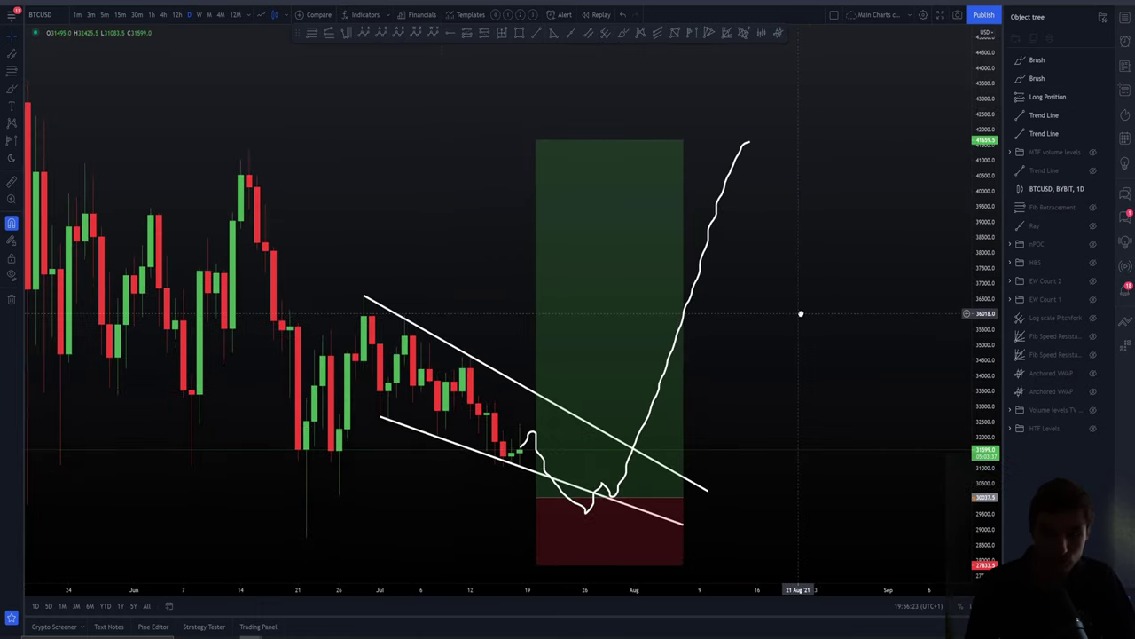
{"action": "scroll", "coordinate": [837, 312], "scroll_direction": "down", "scroll_amount": 2}
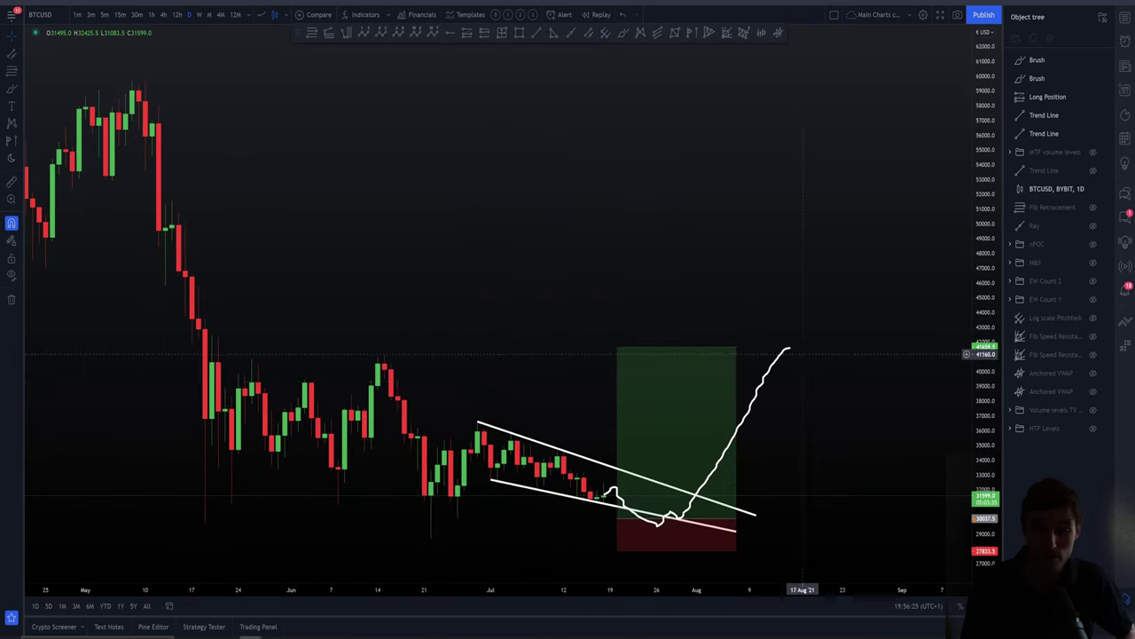
{"action": "left_click_drag", "start_coordinate": [834, 312], "coordinate": [615, 298]}
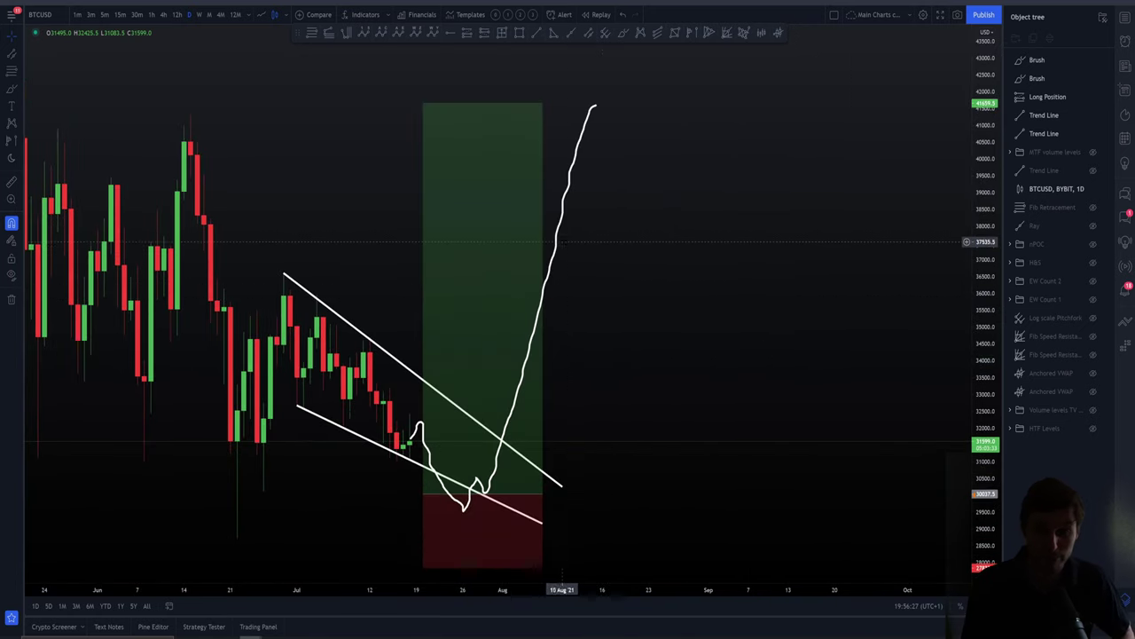
{"action": "left_click", "coordinate": [560, 241]}
{"action": "key", "text": "4"}
{"action": "key", "text": "h"}
{"action": "key", "text": "Return"}
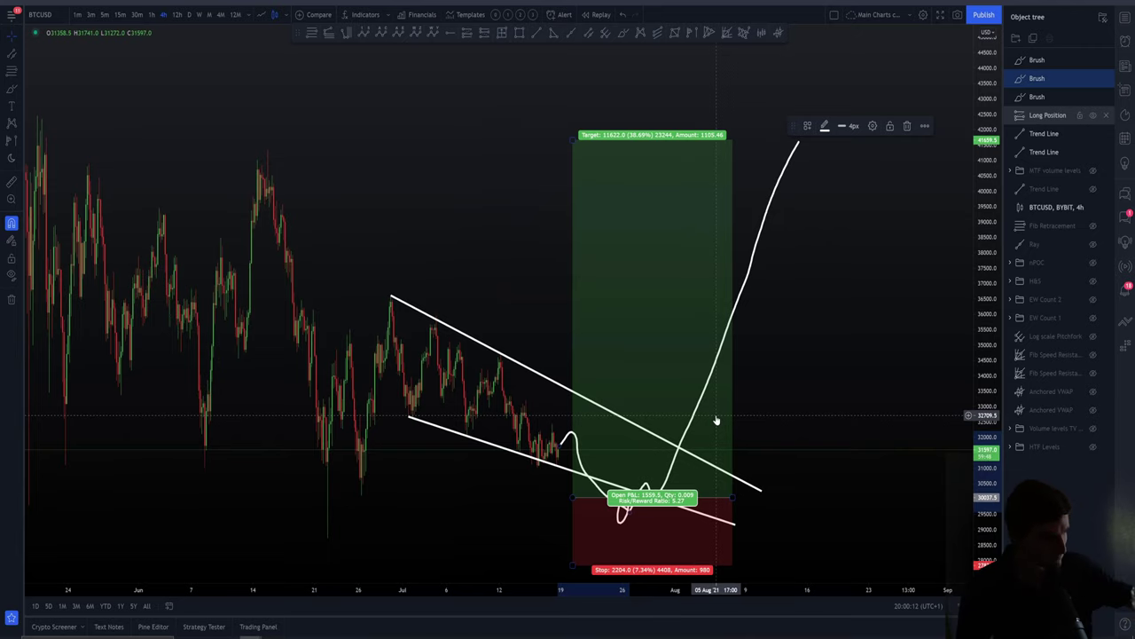
Step: Group the three Brush drawings, the Long Position and the two wedge Trend Lines in a folder named TOTW
{"action": "left_click_drag", "start_coordinate": [873, 238], "coordinate": [814, 239]}
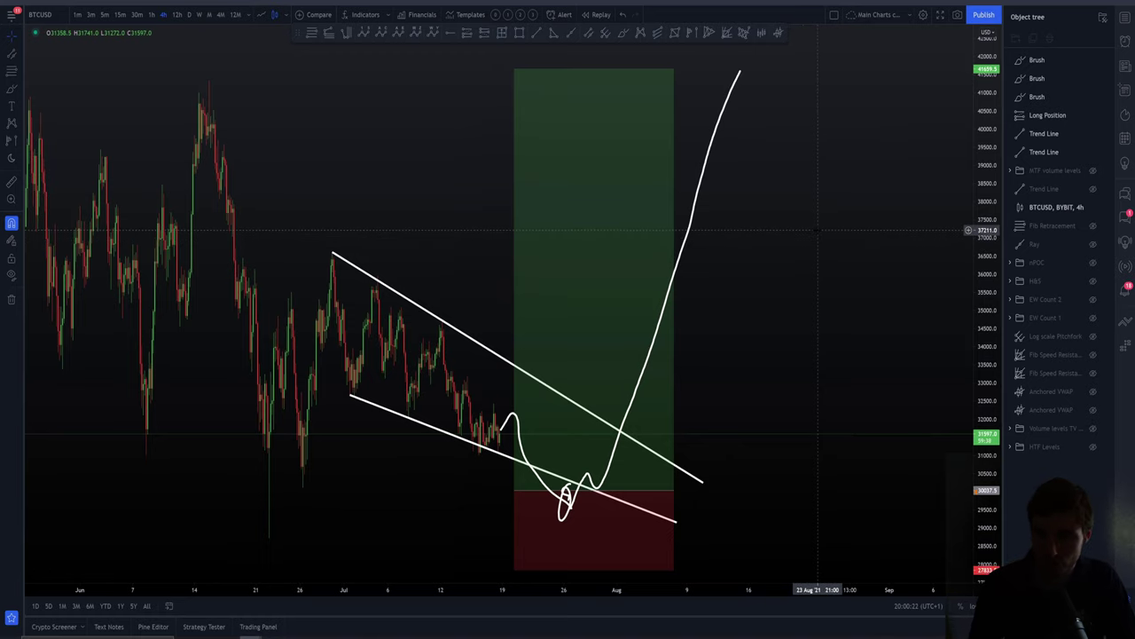
{"action": "left_click_drag", "start_coordinate": [841, 222], "coordinate": [891, 210]}
{"action": "left_click", "coordinate": [661, 547]}
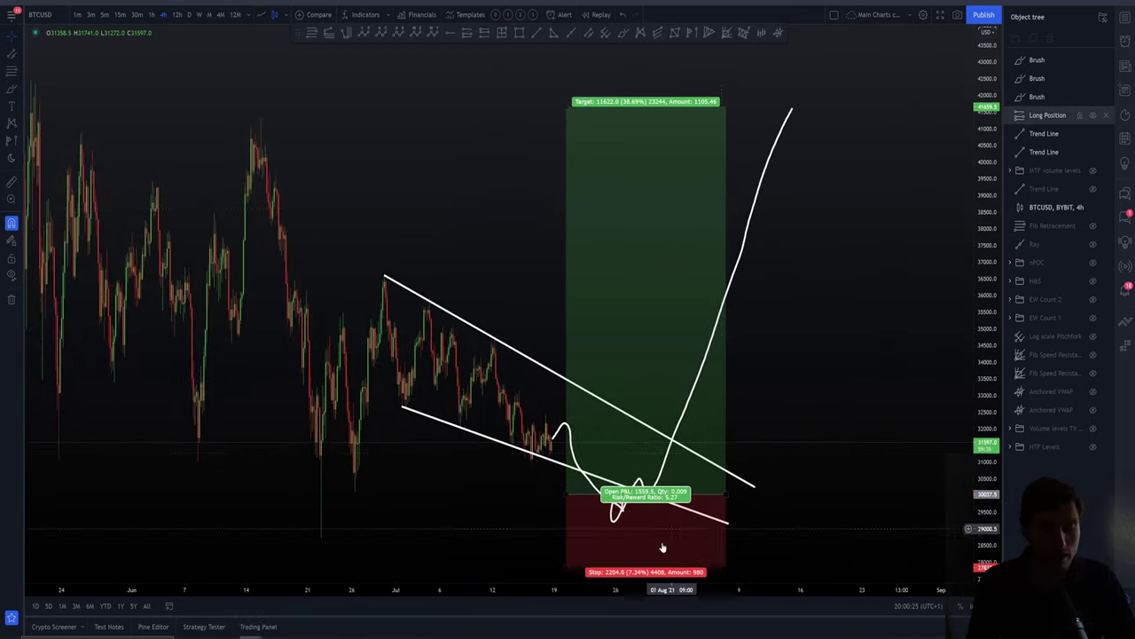
{"action": "left_click", "coordinate": [558, 435]}
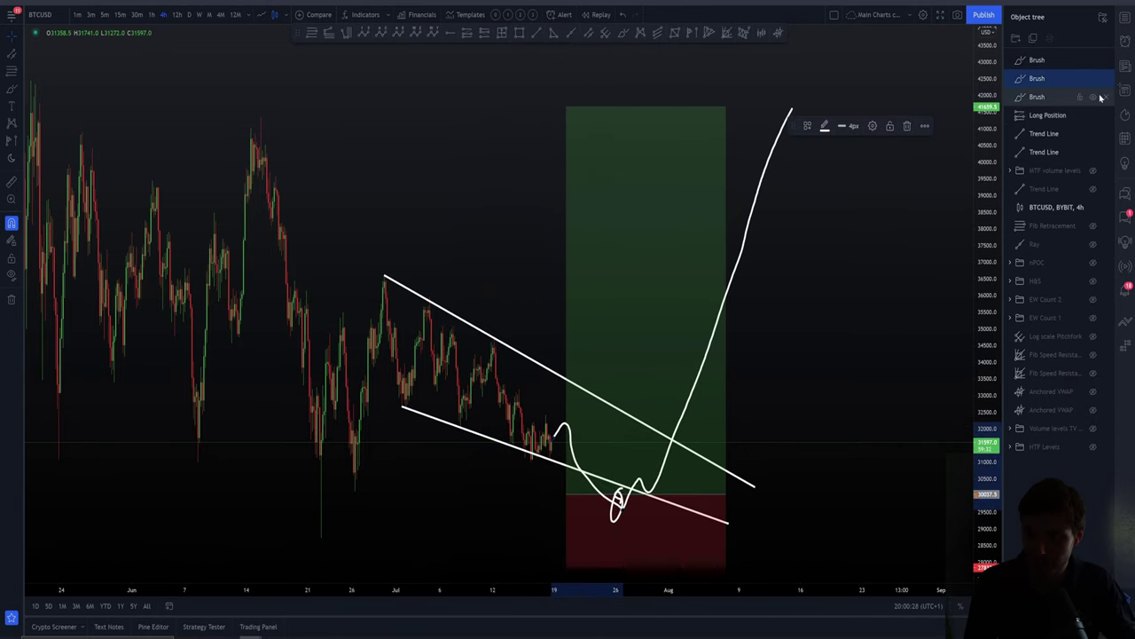
{"action": "left_click", "coordinate": [1047, 151]}
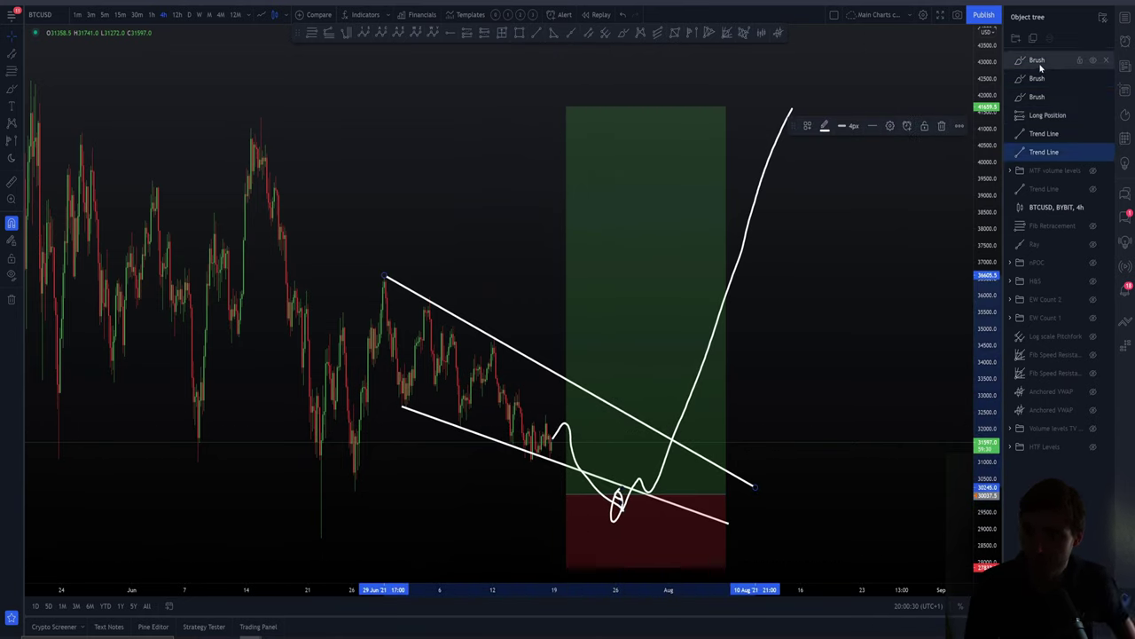
{"action": "left_click", "coordinate": [1043, 60], "text": "shift"}
{"action": "left_click", "coordinate": [1018, 40]}
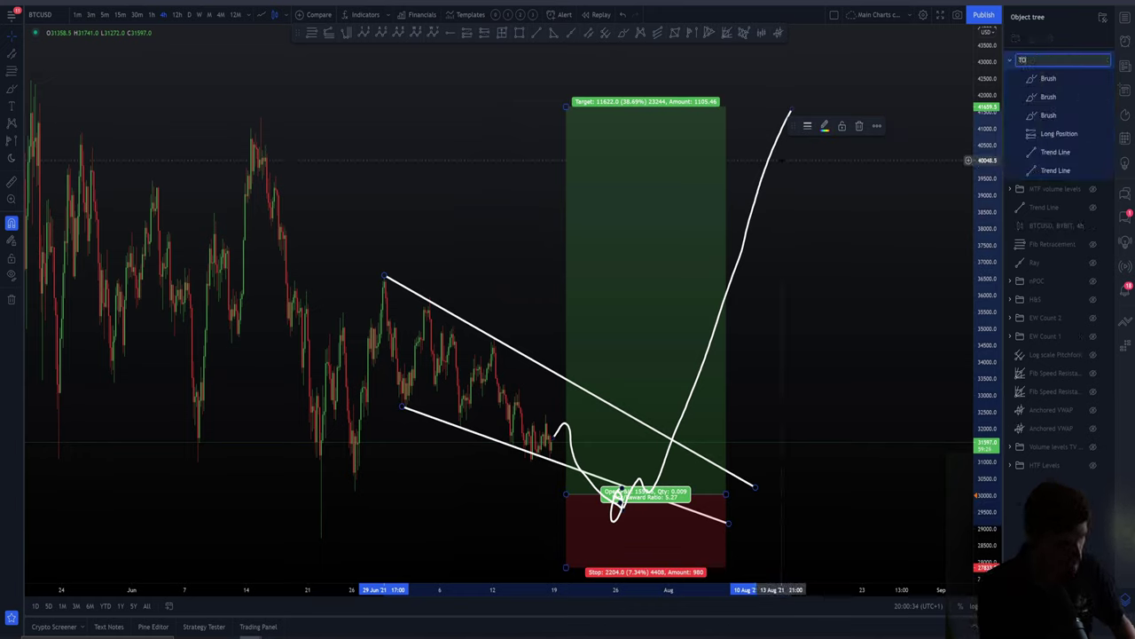
{"action": "key", "text": "Return"}
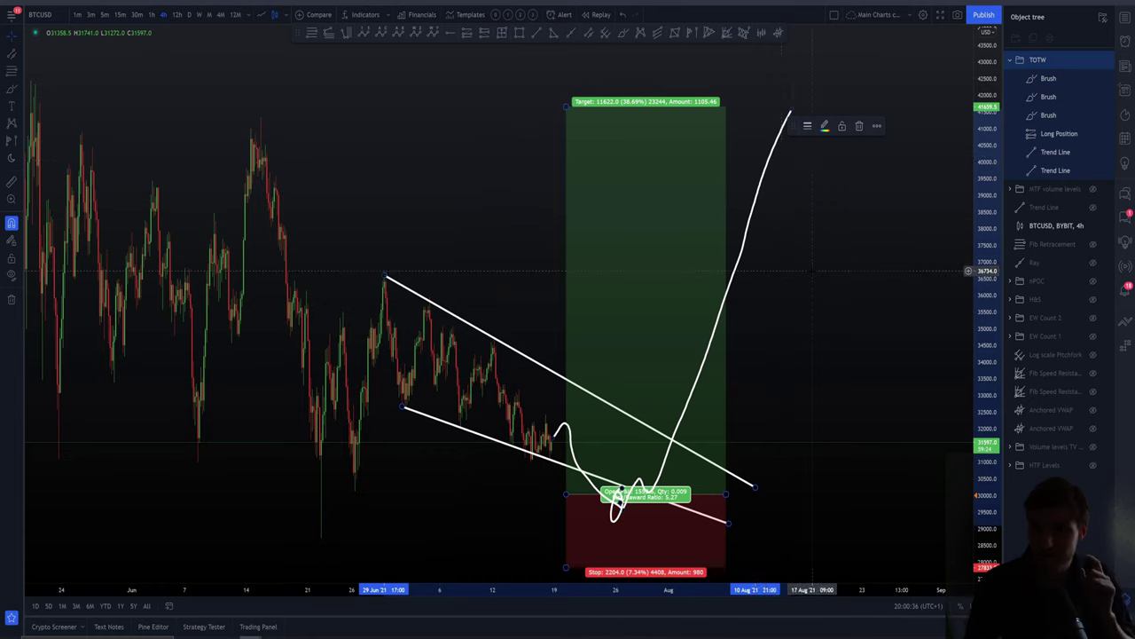
{"action": "left_click", "coordinate": [892, 238]}
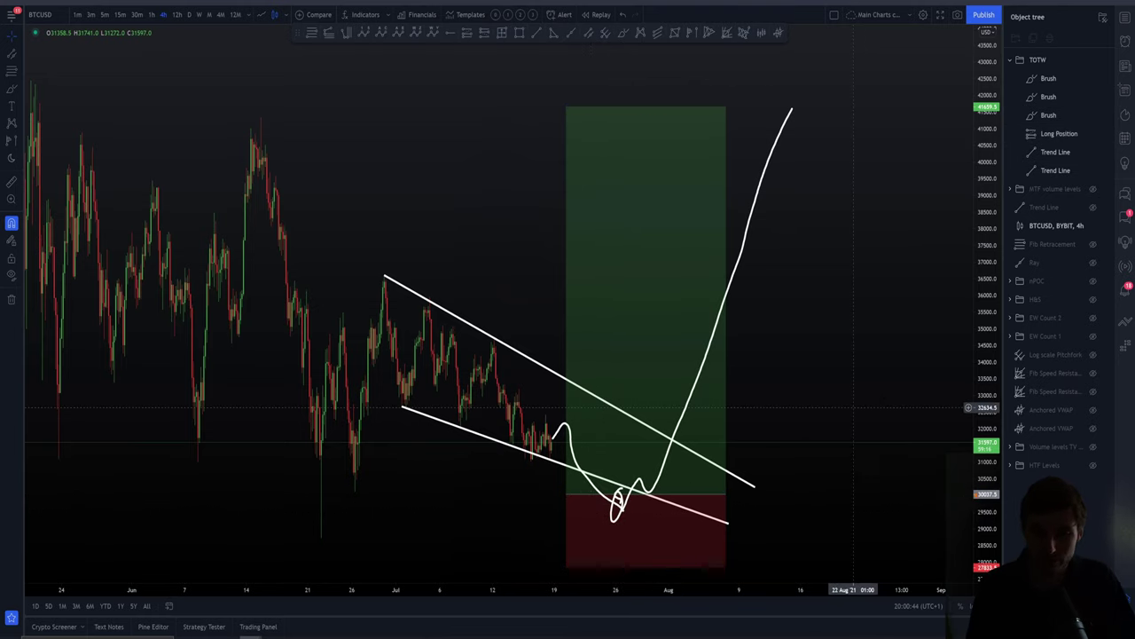
Step: Brush a path from about 31600 down to about 29900 and up to about 41700 above the channel's upper line, and delete it
{"action": "scroll", "coordinate": [881, 399], "scroll_direction": "down", "scroll_amount": 3}
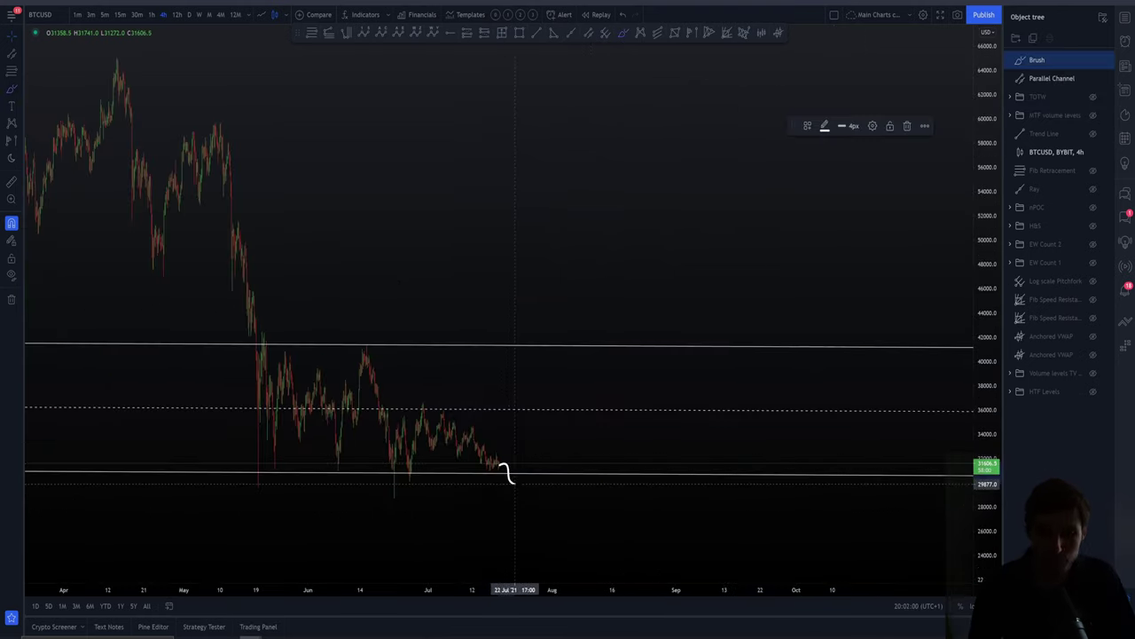
{"action": "mouse_move", "coordinate": [514, 481]}
{"action": "left_mouse_down"}
{"action": "mouse_move", "coordinate": [545, 436]}
{"action": "mouse_move", "coordinate": [572, 340]}
{"action": "left_mouse_up"}
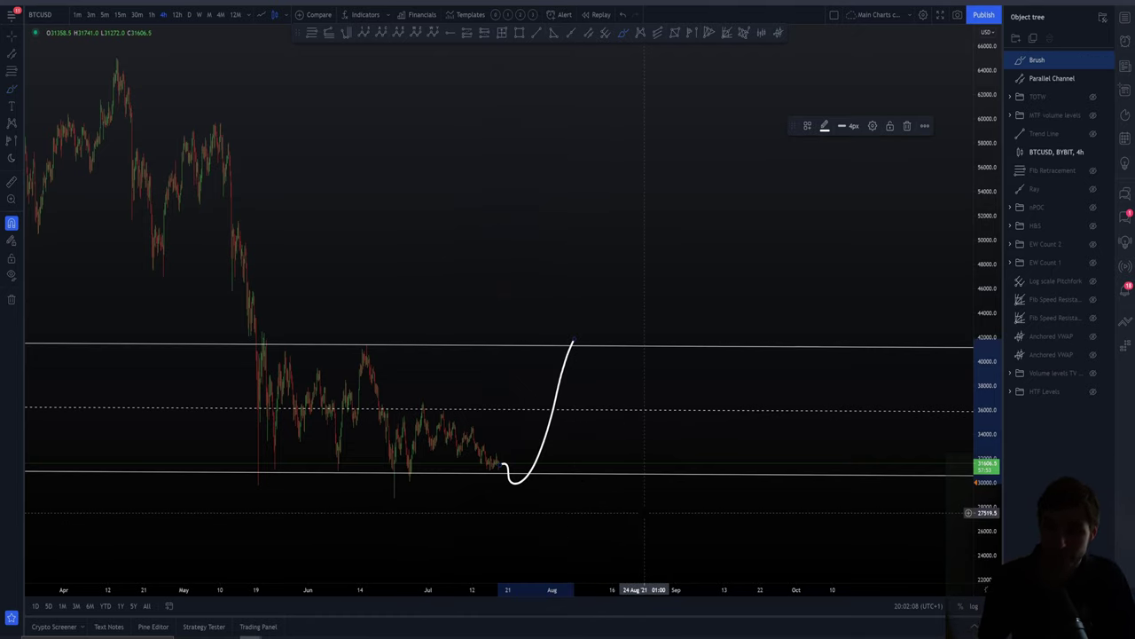
{"action": "scroll", "coordinate": [644, 513], "scroll_direction": "up", "scroll_amount": 2}
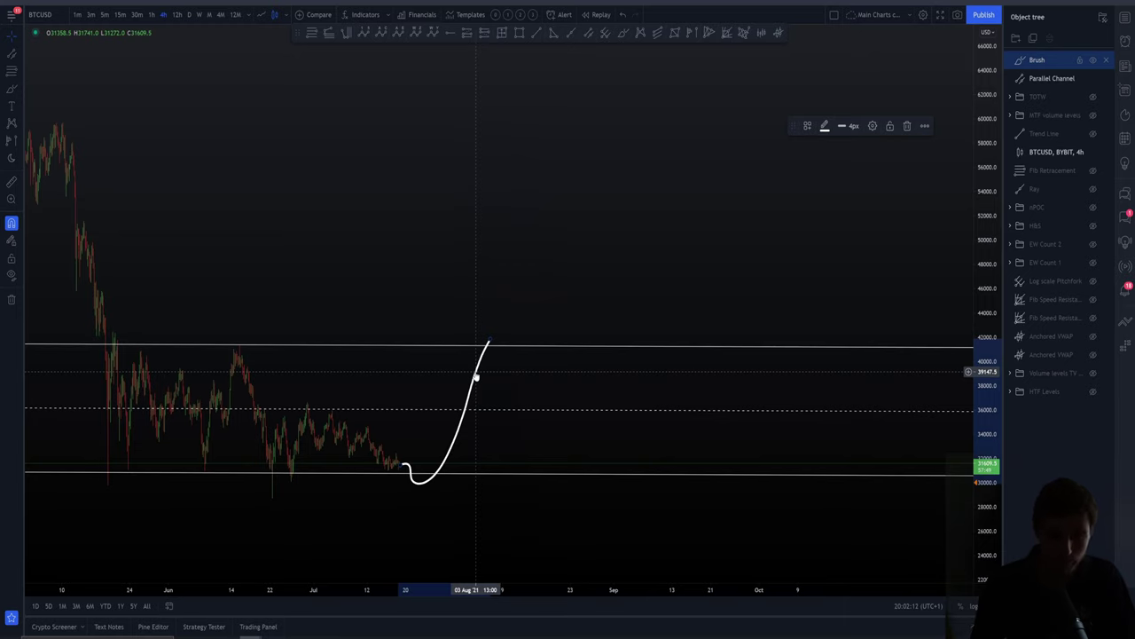
{"action": "key", "text": "Delete"}
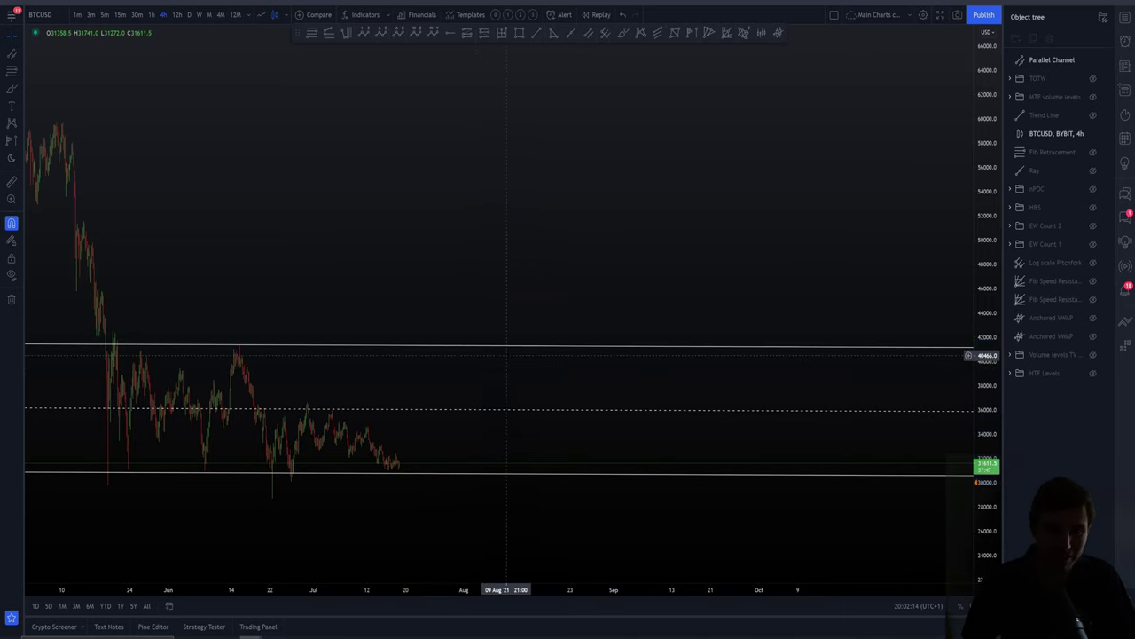